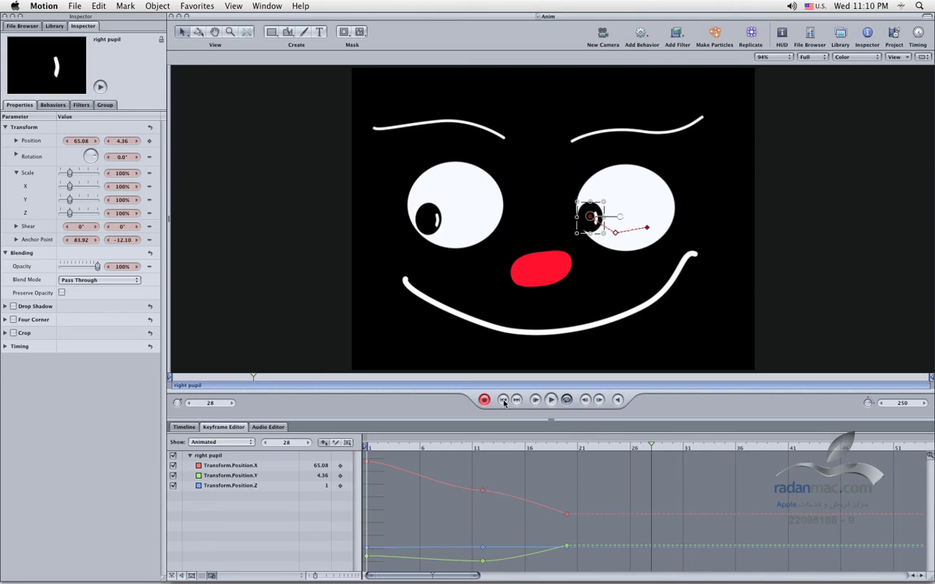
- Play the face animation and return to the first frame
{"action": "left_click", "coordinate": [551, 400]}
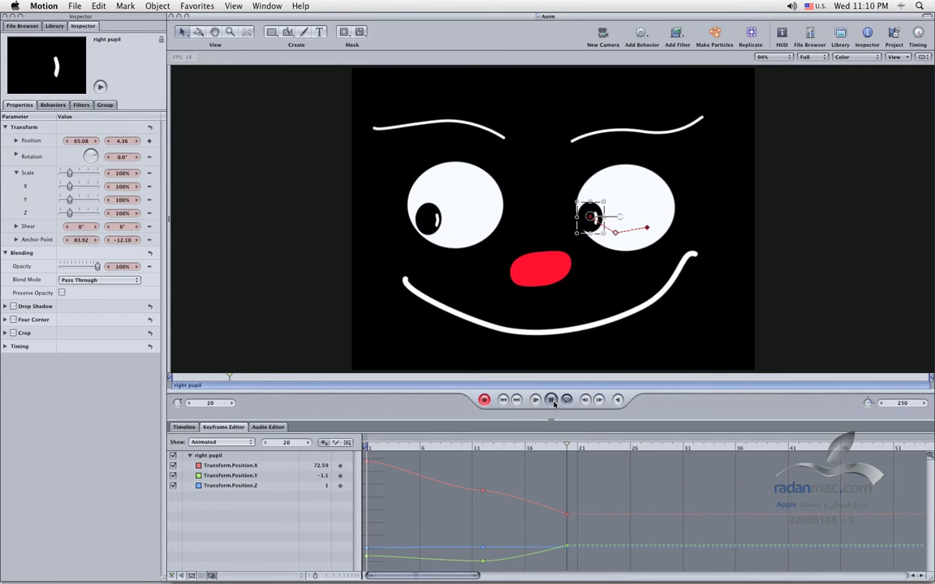
{"action": "key", "text": "space"}
{"action": "key", "text": "Home"}
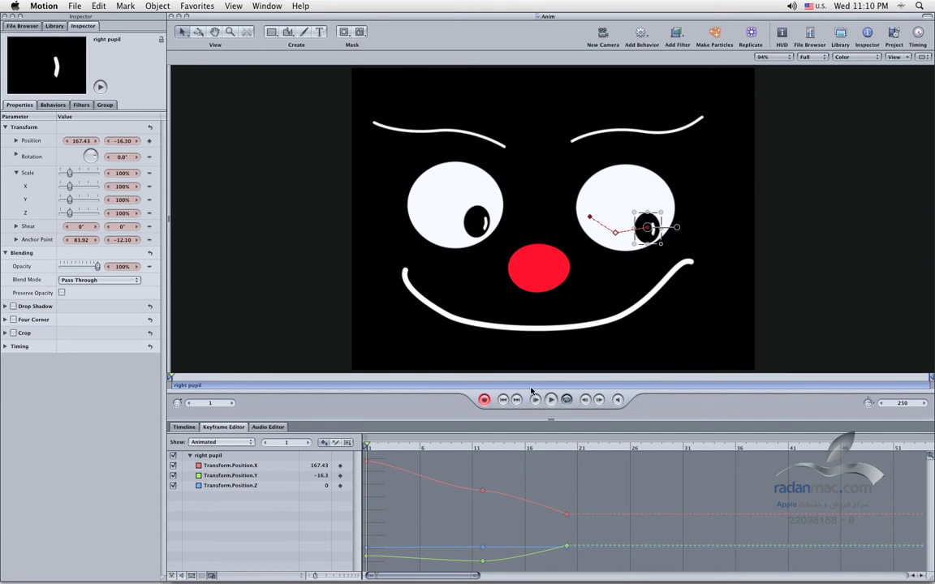
- Go to frame 12 and set all of the right pupil's position keyframes there to Linear interpolation
{"action": "left_click_drag", "start_coordinate": [502, 450], "coordinate": [483, 450]}
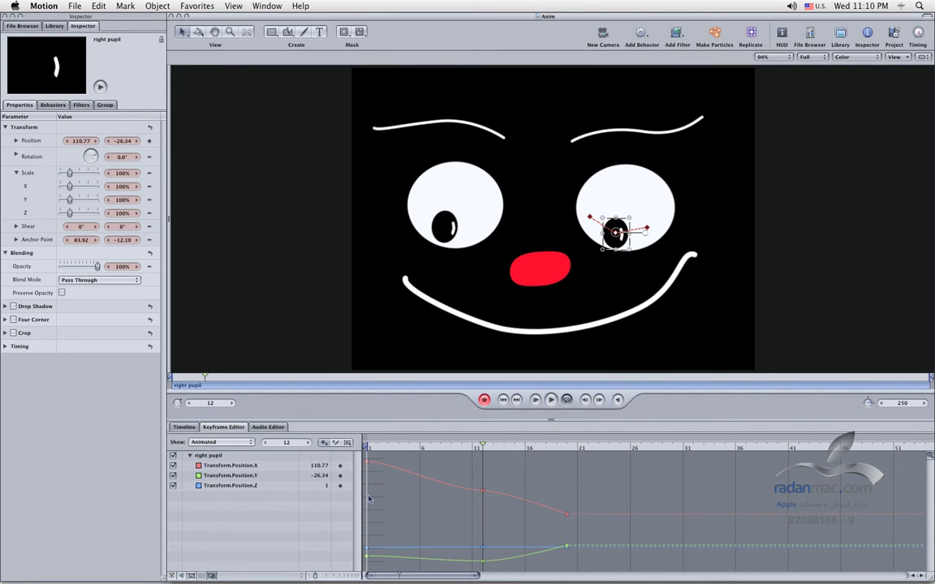
{"action": "left_click", "coordinate": [482, 492]}
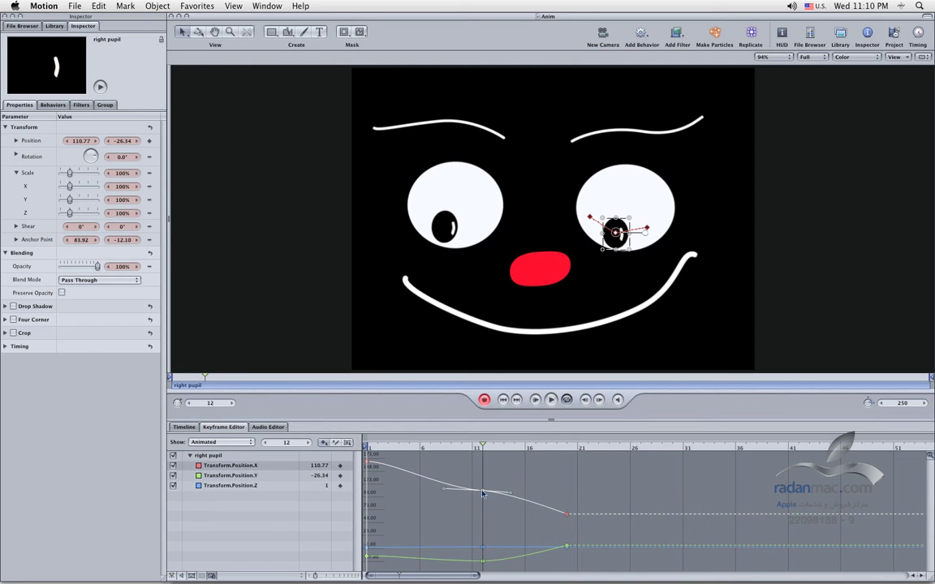
{"action": "right_click", "coordinate": [482, 493]}
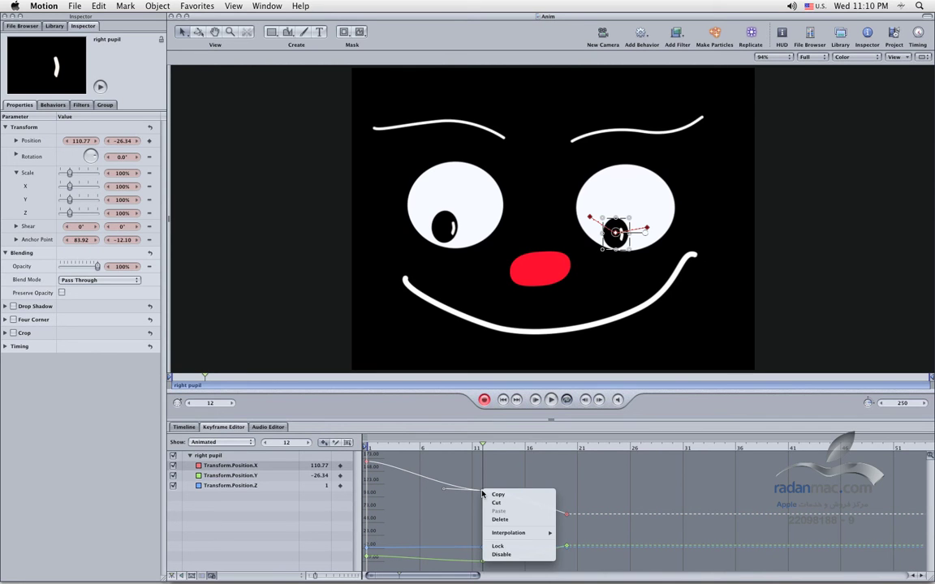
{"action": "mouse_move", "coordinate": [529, 533]}
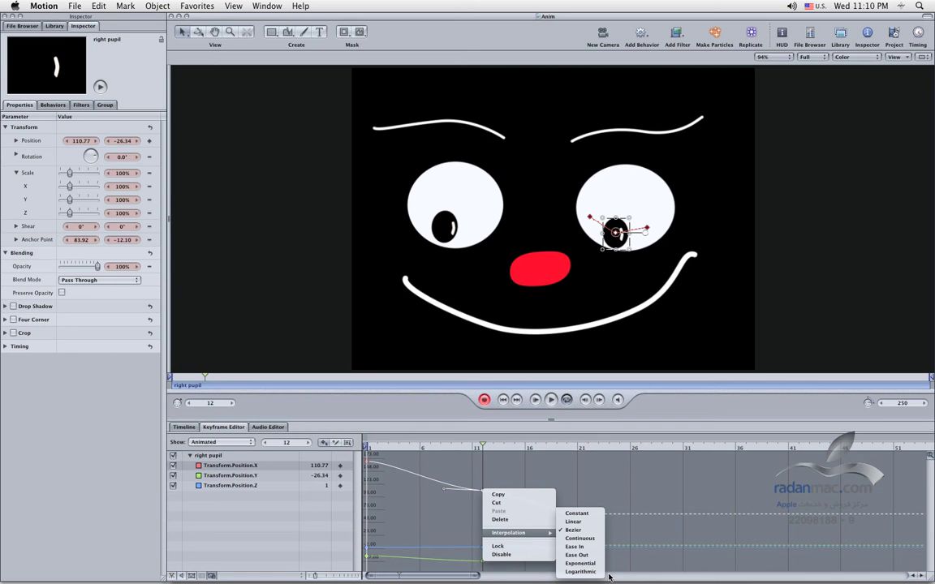
{"action": "left_click", "coordinate": [594, 525]}
{"action": "left_click_drag", "start_coordinate": [476, 475], "coordinate": [498, 573]}
{"action": "right_click", "coordinate": [483, 487]}
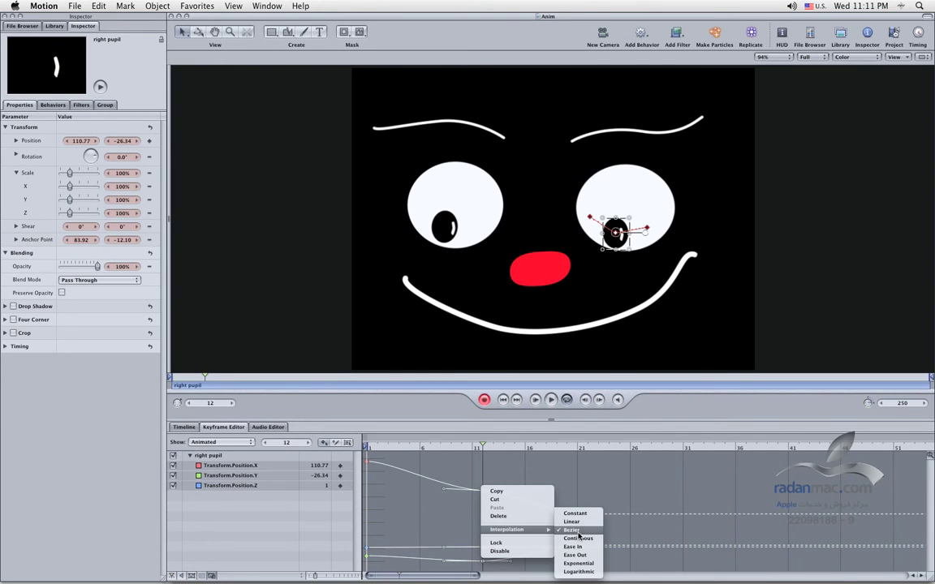
{"action": "left_click", "coordinate": [576, 523]}
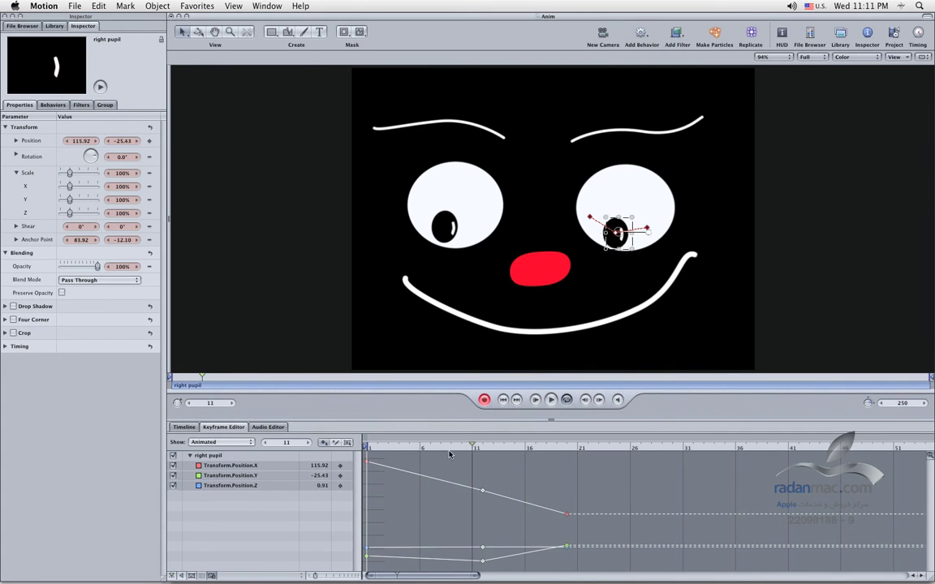
- Play the animation from frame 1, replay it with nothing selected, and return to the start
{"action": "key", "text": "Home"}
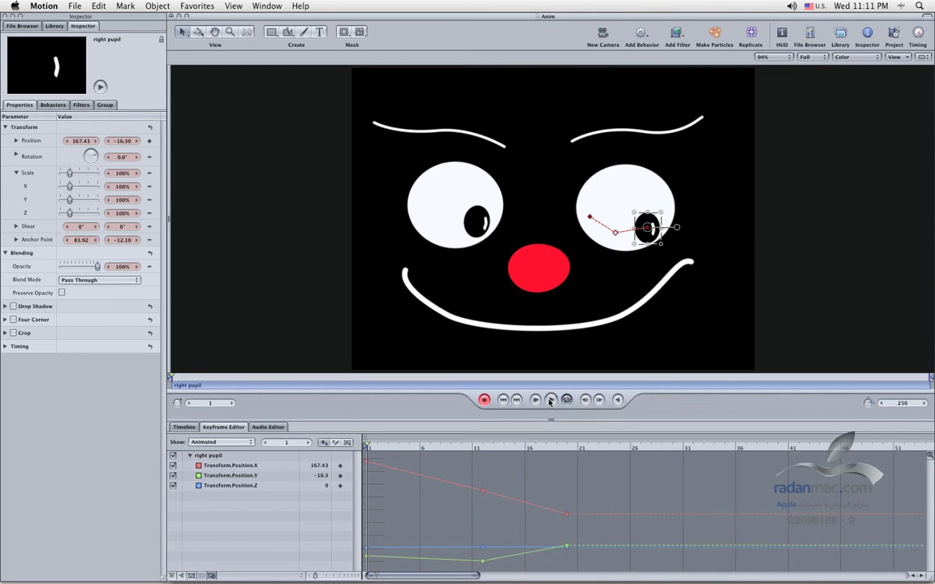
{"action": "left_click", "coordinate": [551, 399]}
{"action": "key", "text": "space"}
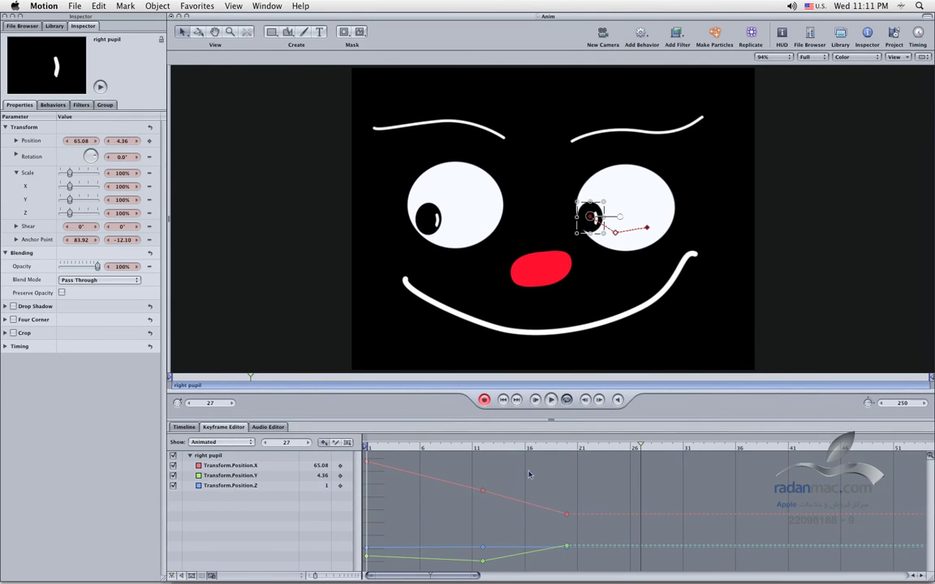
{"action": "left_click", "coordinate": [761, 324]}
{"action": "left_click", "coordinate": [507, 401]}
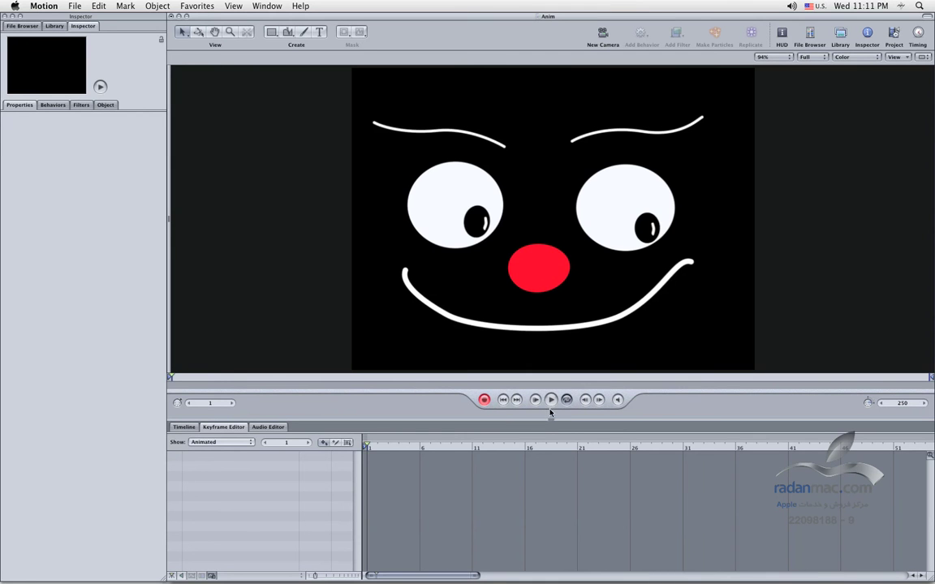
{"action": "left_click", "coordinate": [551, 398]}
{"action": "left_click", "coordinate": [551, 399]}
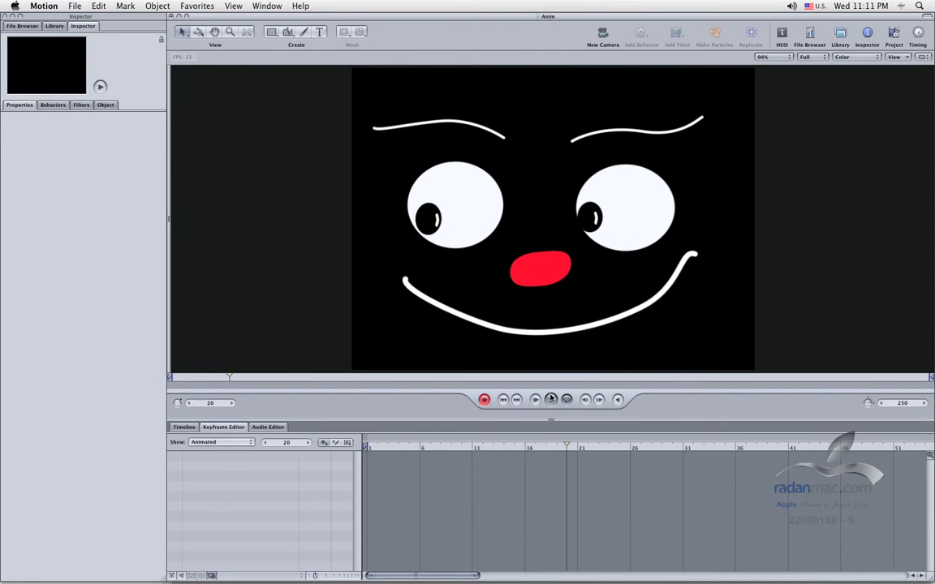
{"action": "left_click", "coordinate": [503, 401]}
- Select the right pupil and set all its position keyframes at frame 12 to Bezier interpolation
{"action": "left_click", "coordinate": [646, 228]}
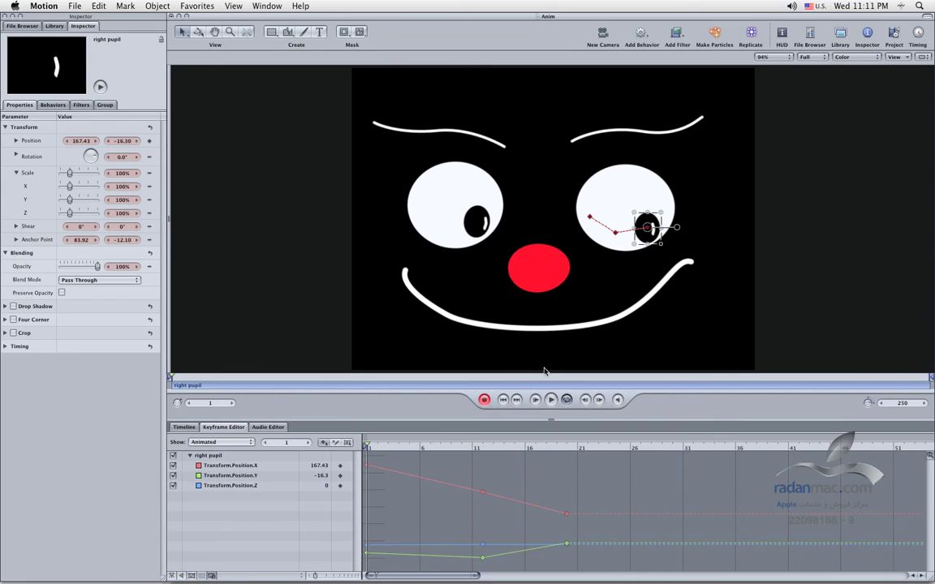
{"action": "left_click_drag", "start_coordinate": [428, 444], "coordinate": [355, 455]}
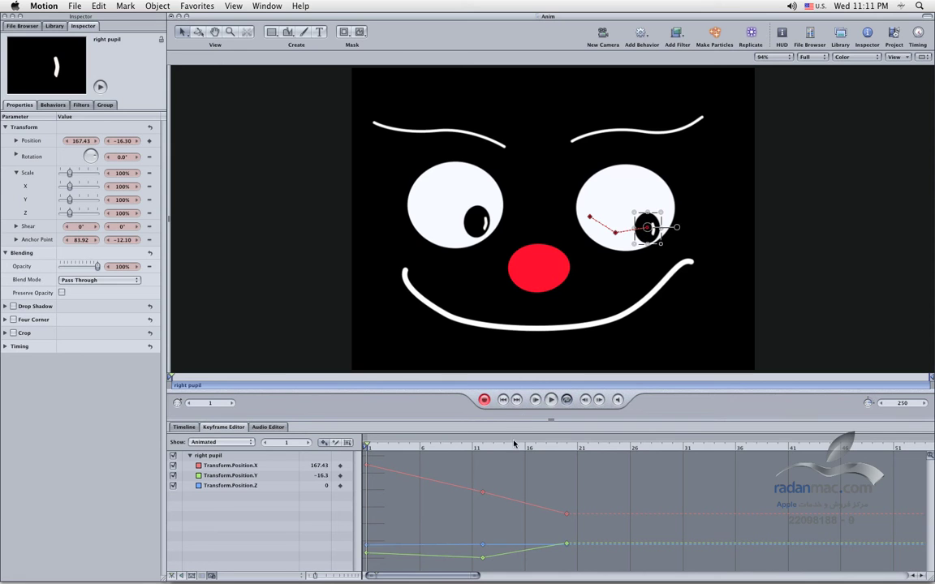
{"action": "left_click_drag", "start_coordinate": [468, 488], "coordinate": [490, 521]}
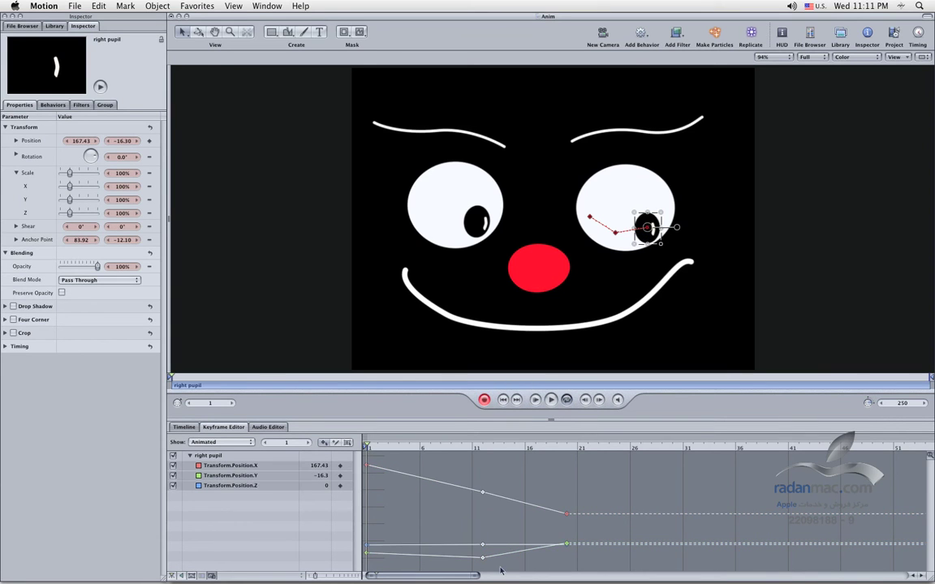
{"action": "right_click", "coordinate": [482, 492]}
{"action": "mouse_move", "coordinate": [536, 533]}
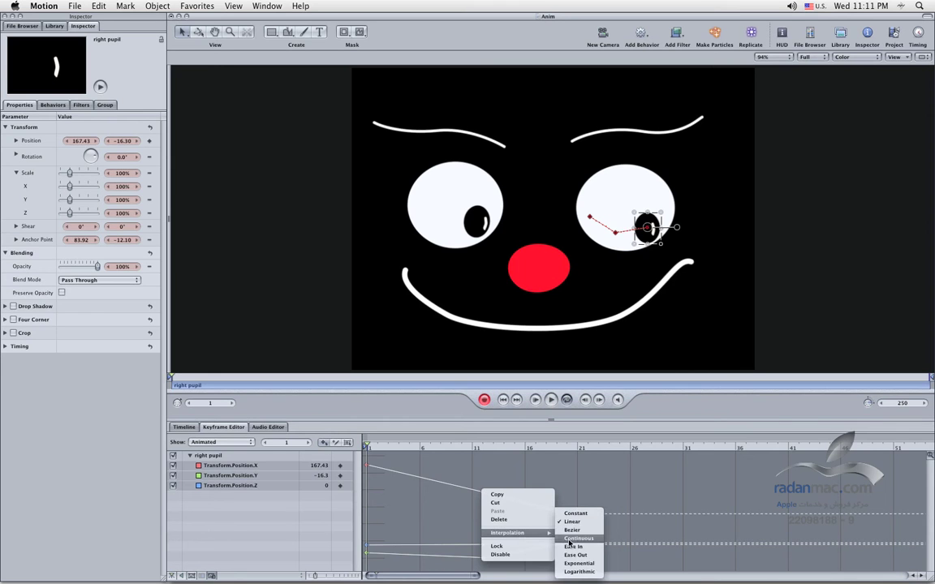
{"action": "left_click", "coordinate": [574, 532]}
- Bend the right pupil's motion path into a smooth curve by extending the handles of its middle point
{"action": "left_click_drag", "start_coordinate": [486, 469], "coordinate": [469, 509]}
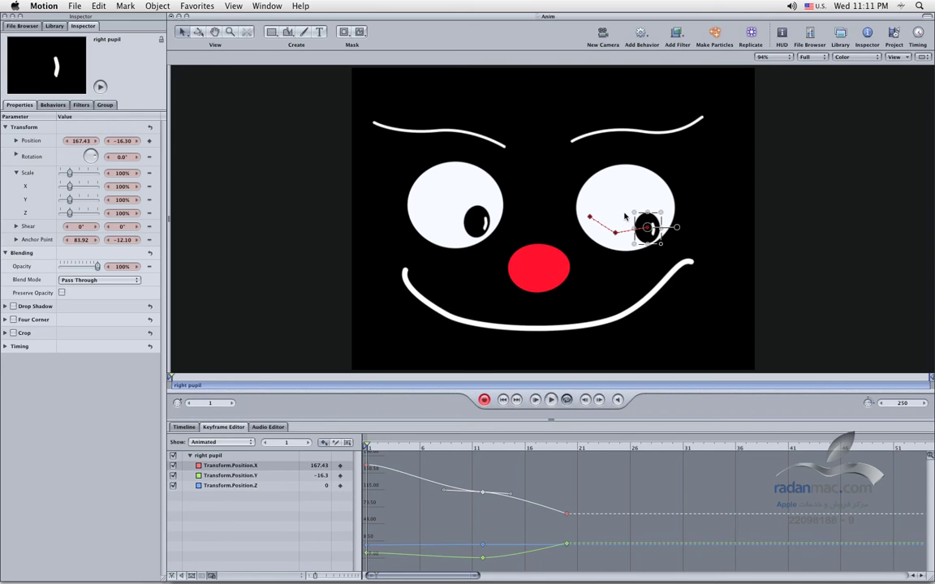
{"action": "left_click_drag", "start_coordinate": [617, 235], "coordinate": [630, 241]}
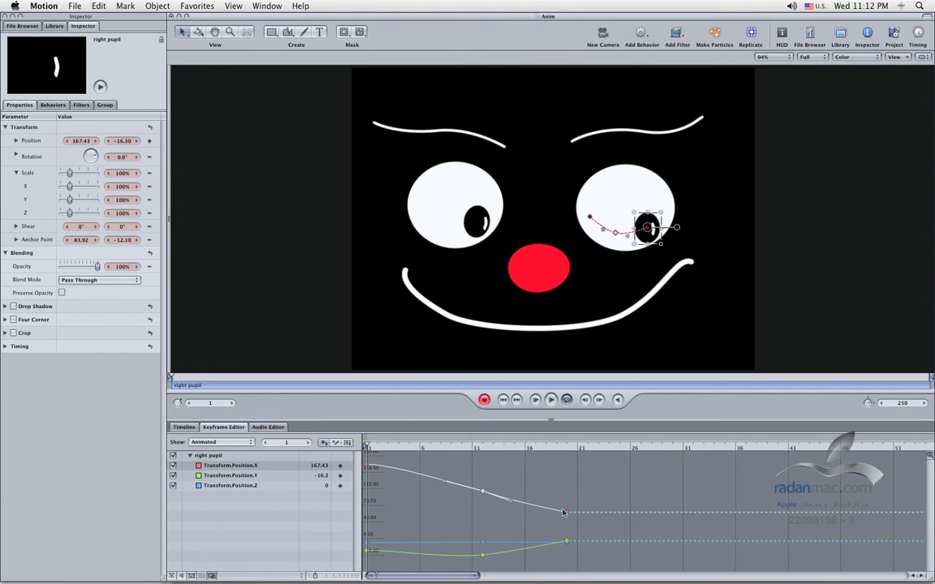
- Smooth the right pupil's Position X curve where it reaches the frame 20 keyframe
{"action": "left_click_drag", "start_coordinate": [548, 495], "coordinate": [599, 559]}
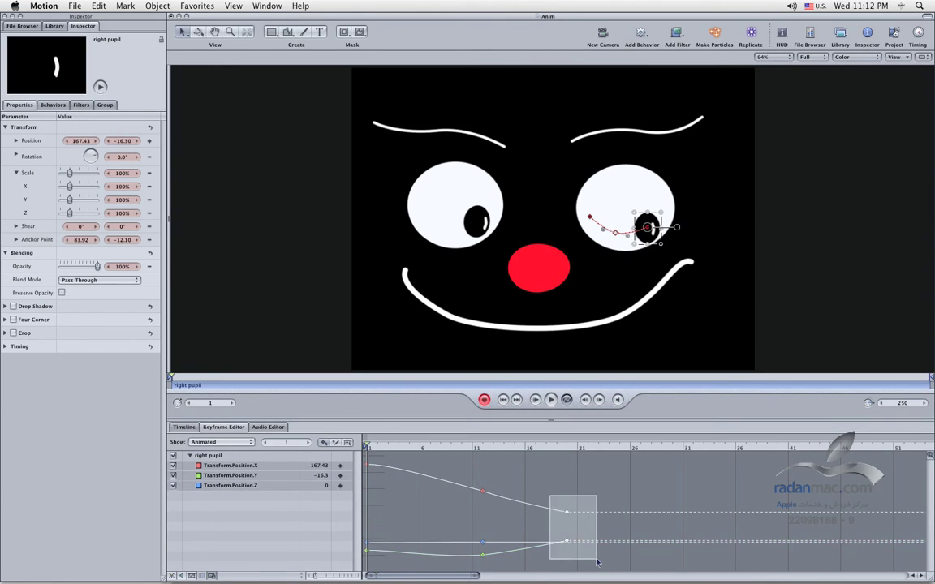
{"action": "right_click", "coordinate": [566, 549]}
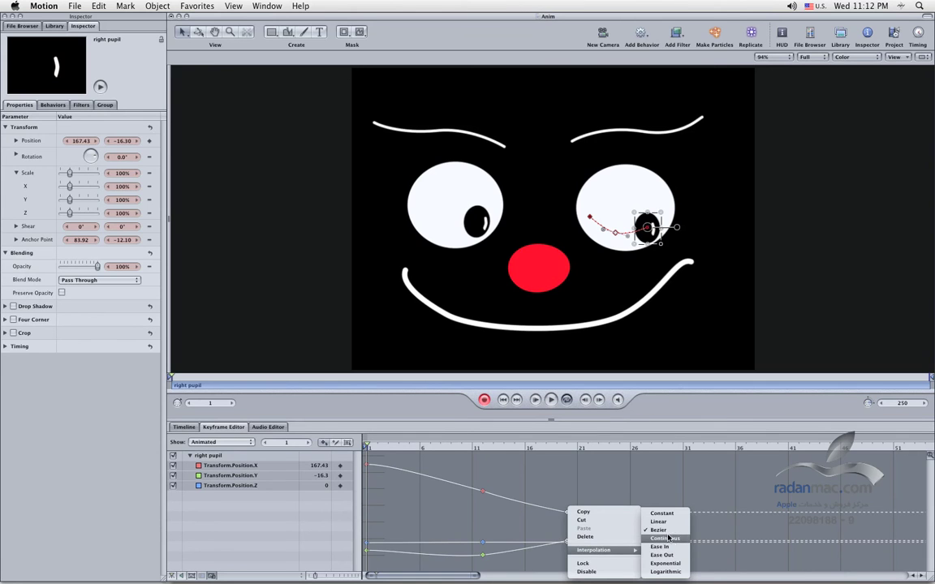
{"action": "left_click", "coordinate": [599, 478]}
{"action": "left_click", "coordinate": [568, 513]}
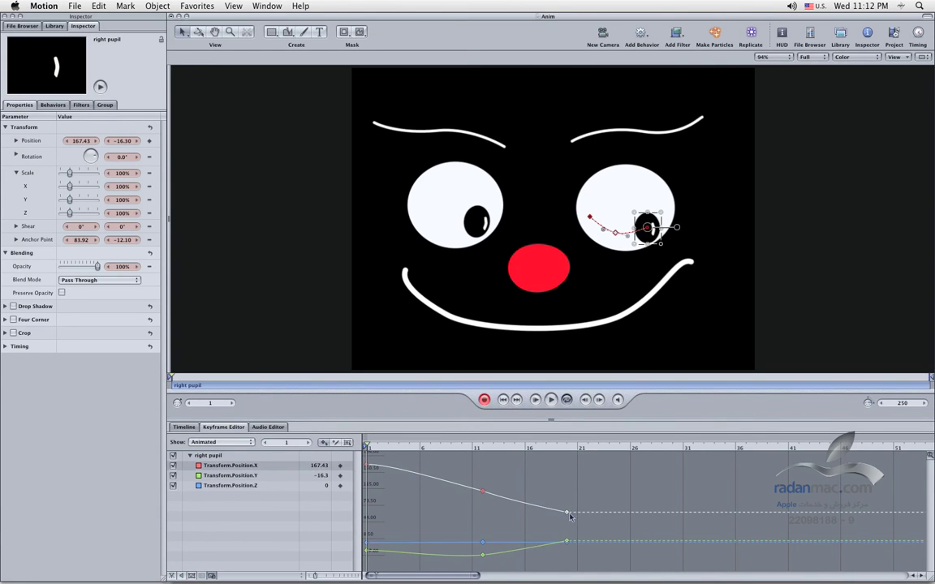
{"action": "left_click", "coordinate": [567, 513]}
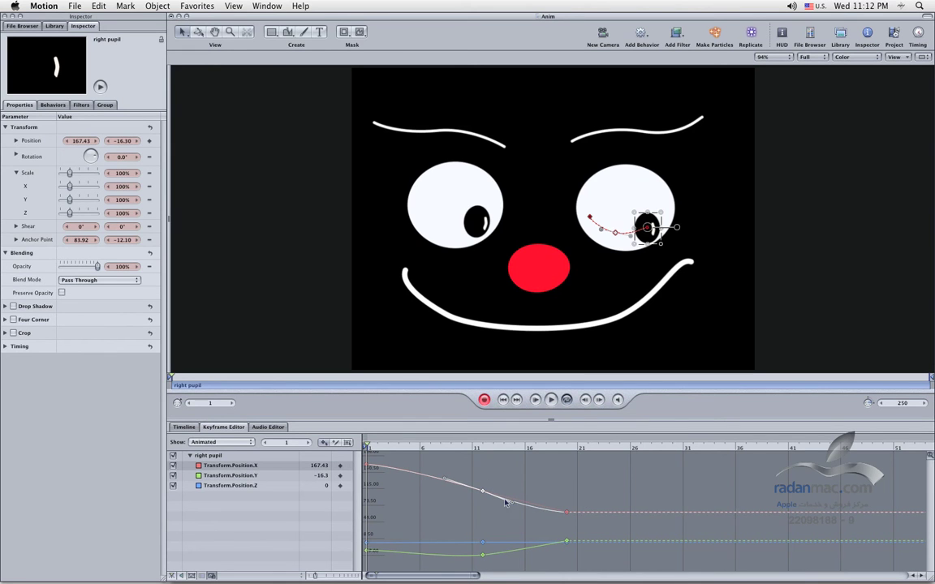
- Fine-tune the Position X curve's tangents around the frame 12 keyframe
{"action": "mouse_move", "coordinate": [483, 493]}
{"action": "left_mouse_down"}
{"action": "mouse_move", "coordinate": [483, 475]}
{"action": "mouse_move", "coordinate": [482, 491]}
{"action": "left_mouse_up"}
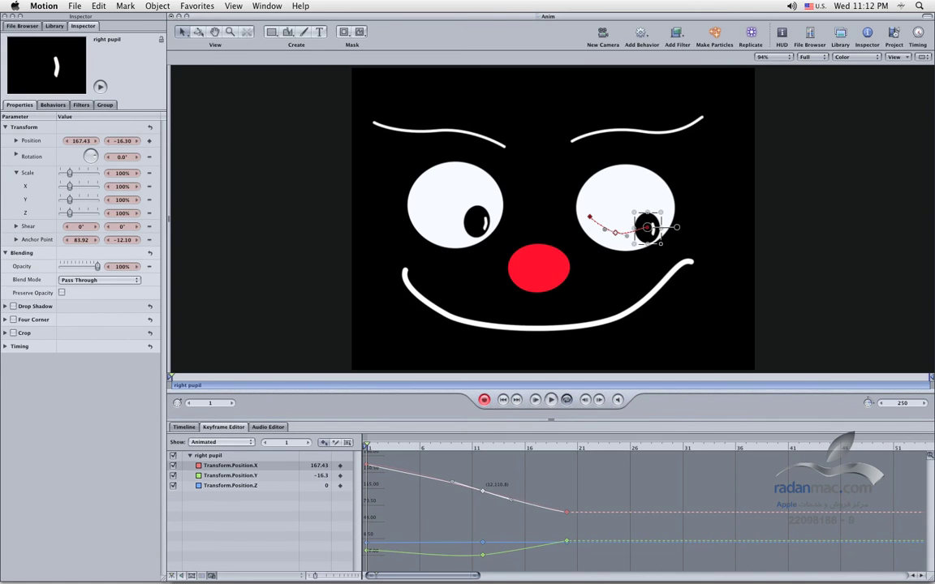
{"action": "left_click", "coordinate": [368, 464]}
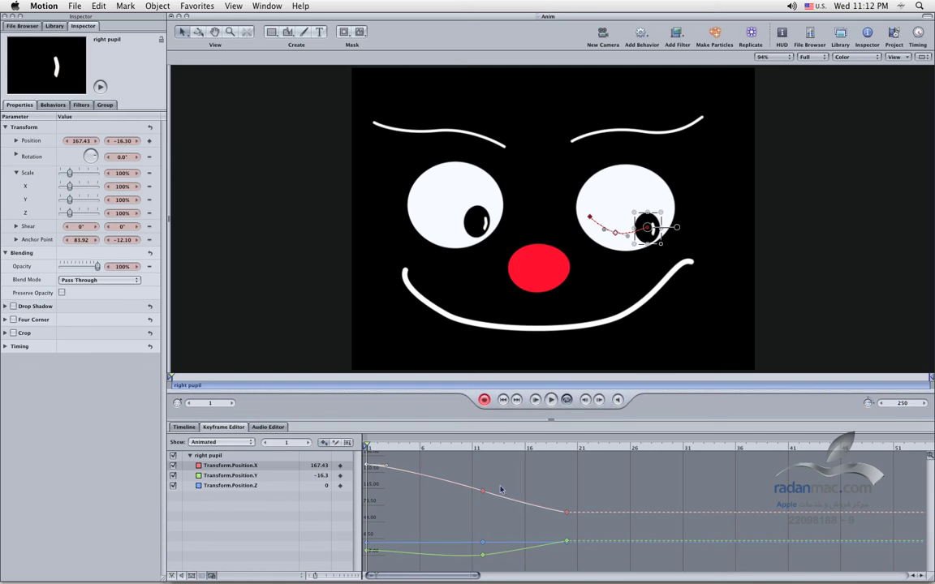
{"action": "left_click", "coordinate": [566, 513]}
{"action": "left_click", "coordinate": [569, 456]}
- Deselect the right pupil and play the animation twice to check the smoothed eye movement
{"action": "left_click", "coordinate": [680, 351]}
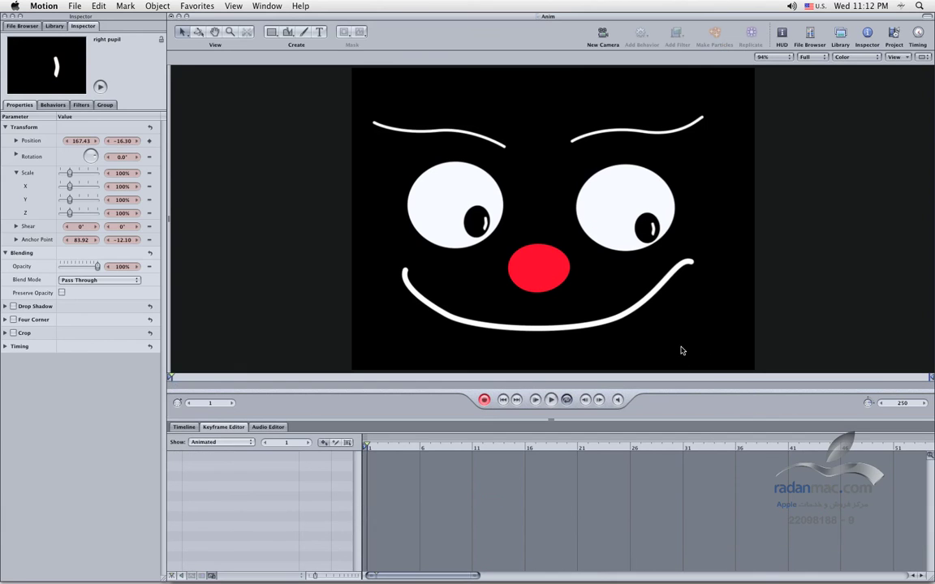
{"action": "left_click", "coordinate": [551, 400]}
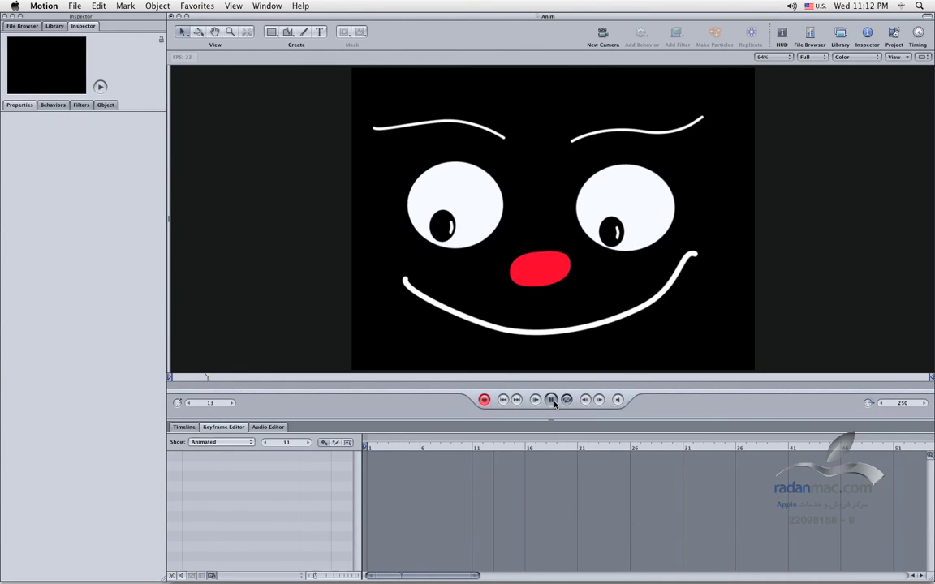
{"action": "left_click", "coordinate": [551, 400]}
{"action": "left_click", "coordinate": [503, 399]}
{"action": "left_click", "coordinate": [551, 400]}
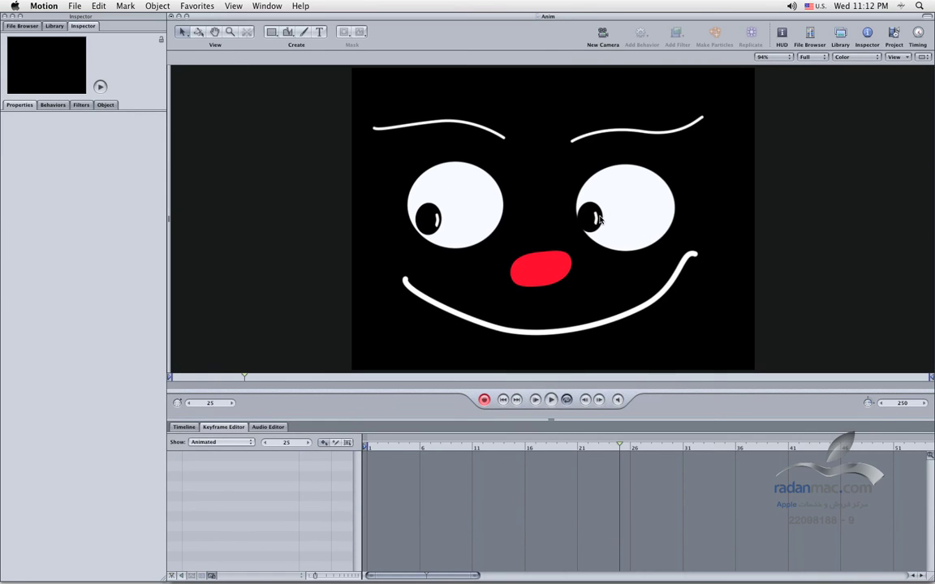
- Select the right pupil and set all its position keyframes at frame 1 to Constant interpolation
{"action": "left_click", "coordinate": [590, 217]}
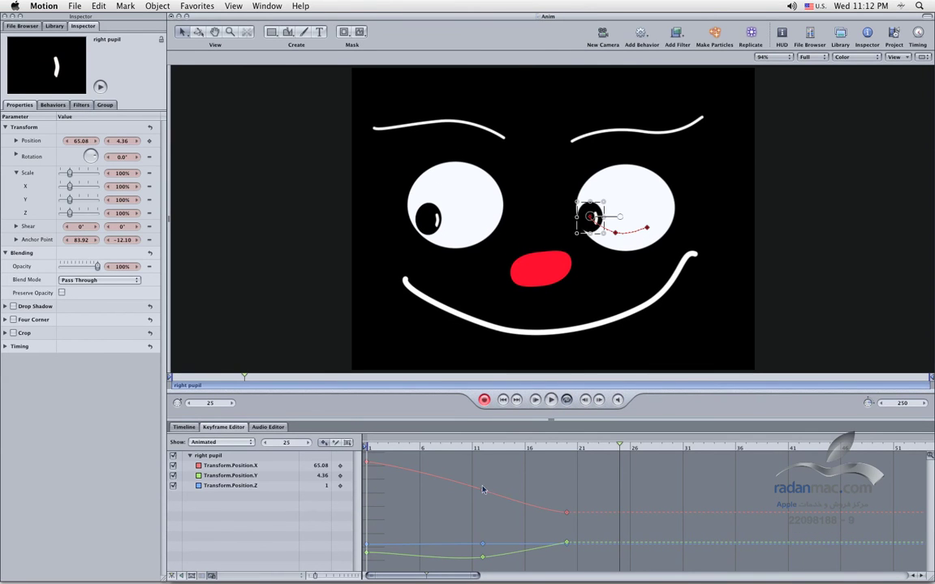
{"action": "left_click", "coordinate": [483, 489]}
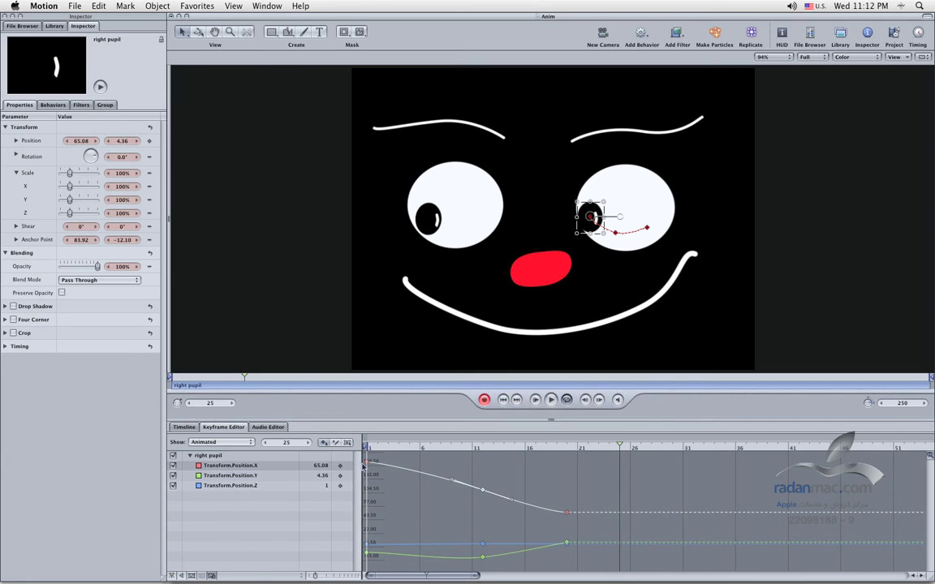
{"action": "left_click", "coordinate": [482, 490]}
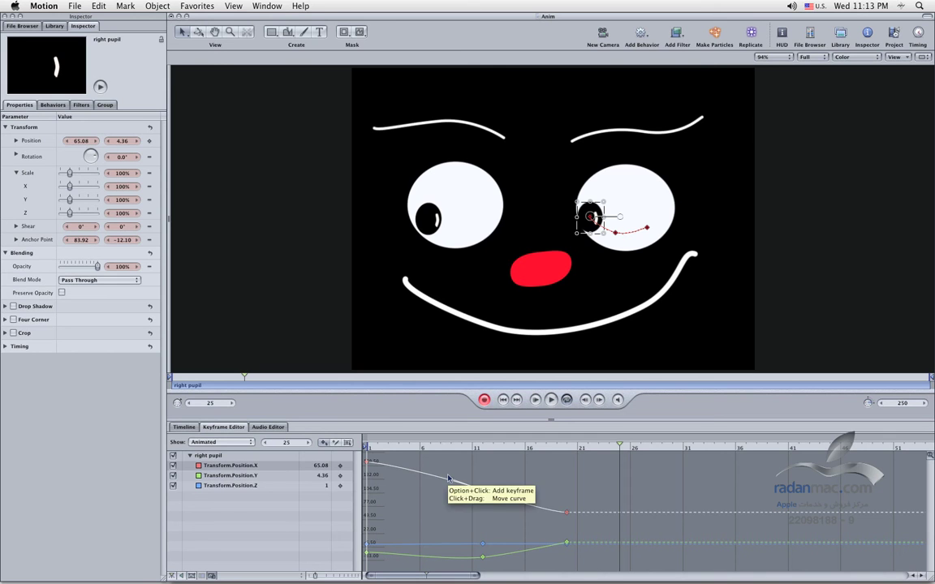
{"action": "left_click", "coordinate": [482, 489], "text": "alt"}
{"action": "left_click_drag", "start_coordinate": [388, 456], "coordinate": [501, 473]}
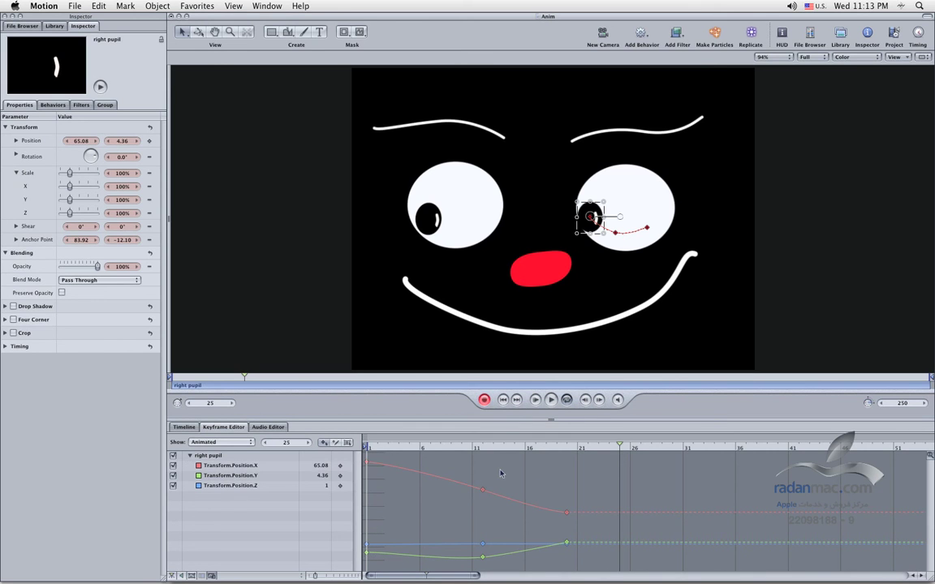
{"action": "left_click_drag", "start_coordinate": [403, 461], "coordinate": [362, 566]}
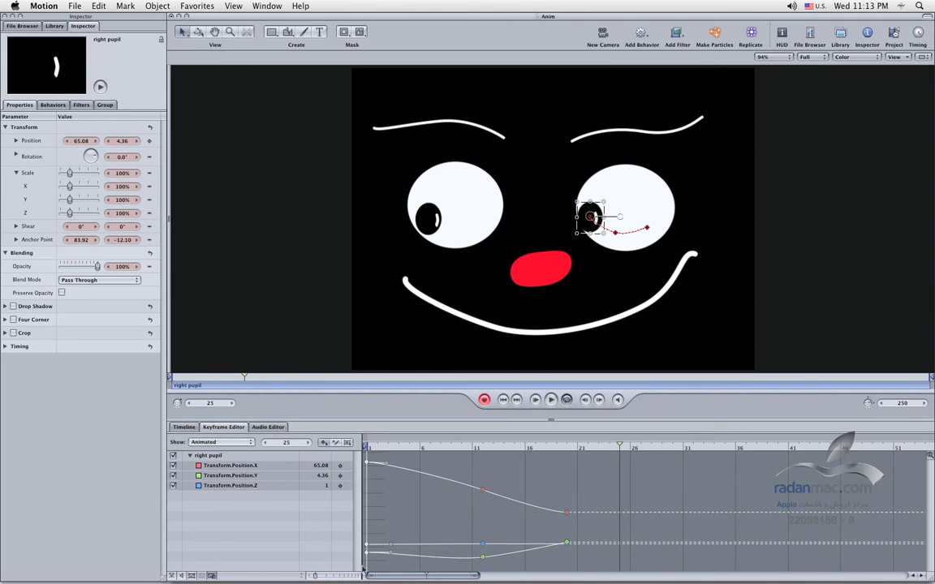
{"action": "right_click", "coordinate": [374, 556]}
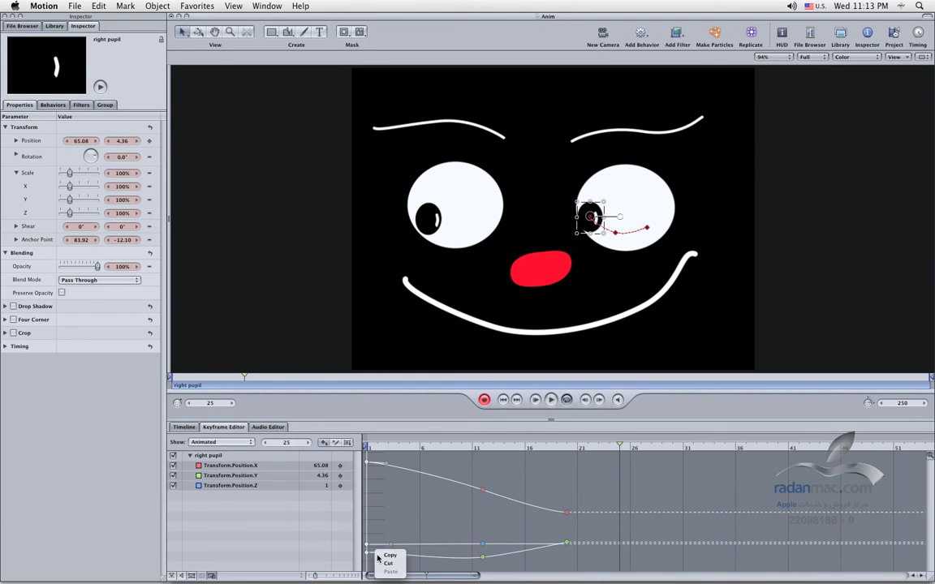
{"action": "right_click", "coordinate": [366, 465]}
{"action": "mouse_move", "coordinate": [396, 507]}
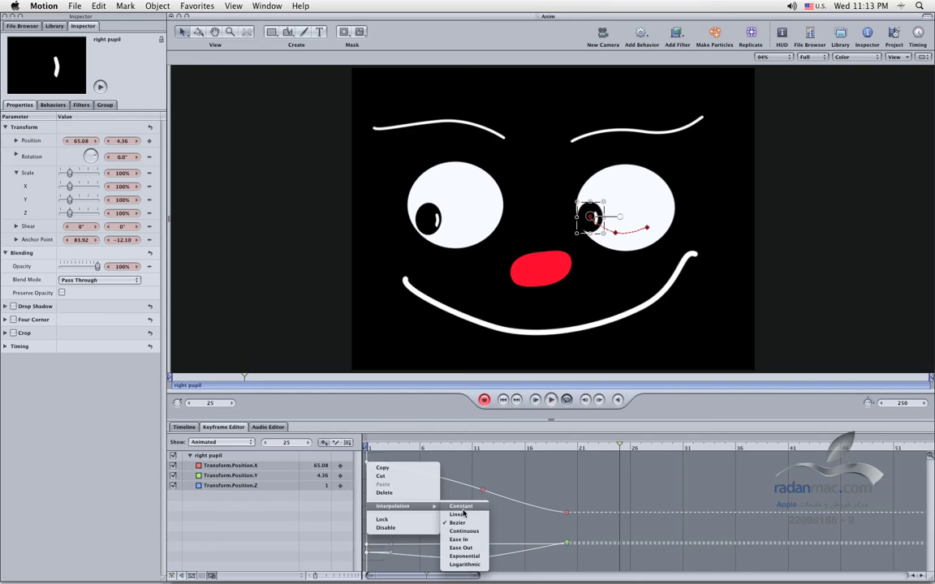
{"action": "left_click", "coordinate": [461, 507]}
- Set all of the right pupil's position keyframes at frames 20 and 12 to Constant interpolation
{"action": "left_click_drag", "start_coordinate": [558, 493], "coordinate": [581, 549]}
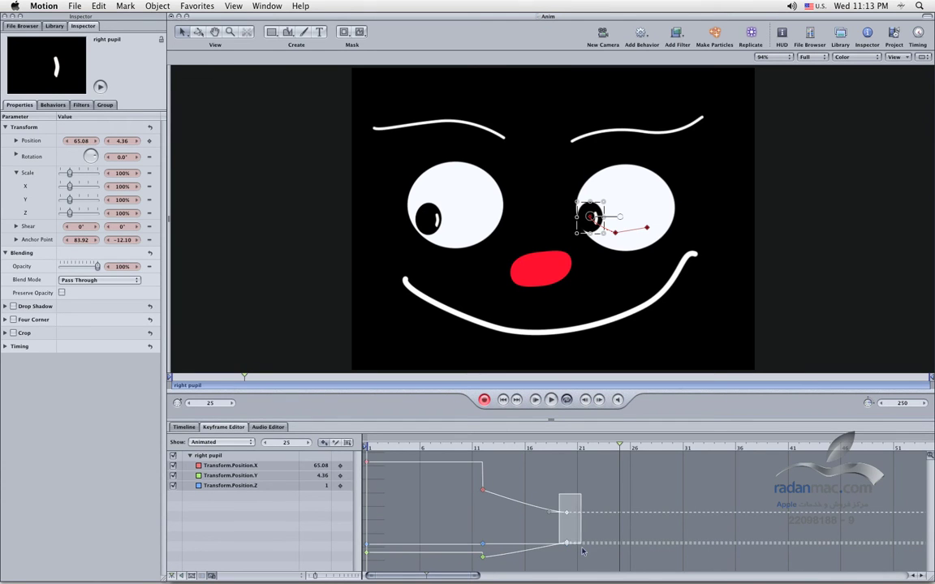
{"action": "right_click", "coordinate": [566, 536]}
{"action": "left_click", "coordinate": [565, 514]}
{"action": "right_click", "coordinate": [566, 509]}
{"action": "mouse_move", "coordinate": [617, 552]}
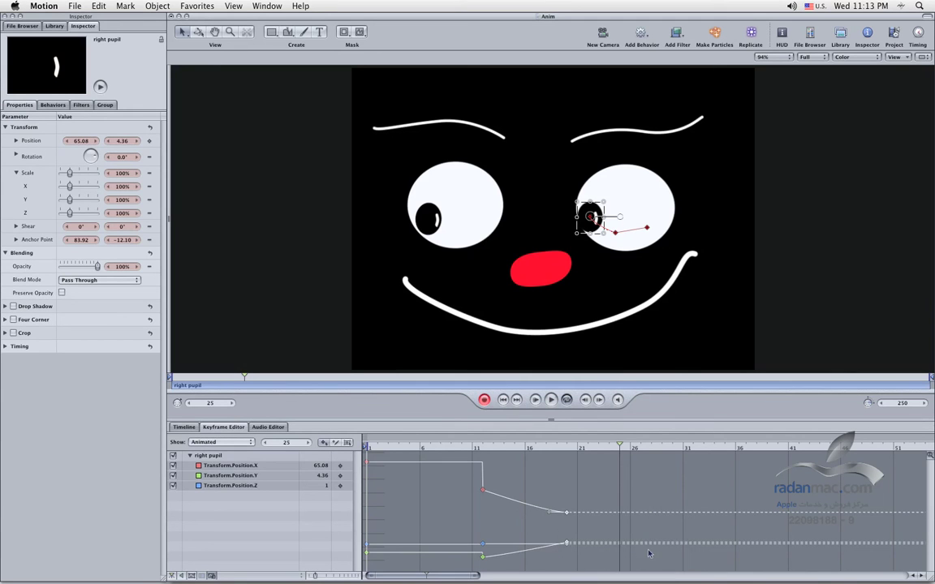
{"action": "left_click_drag", "start_coordinate": [460, 490], "coordinate": [501, 568]}
{"action": "right_click", "coordinate": [490, 539]}
{"action": "right_click", "coordinate": [483, 556]}
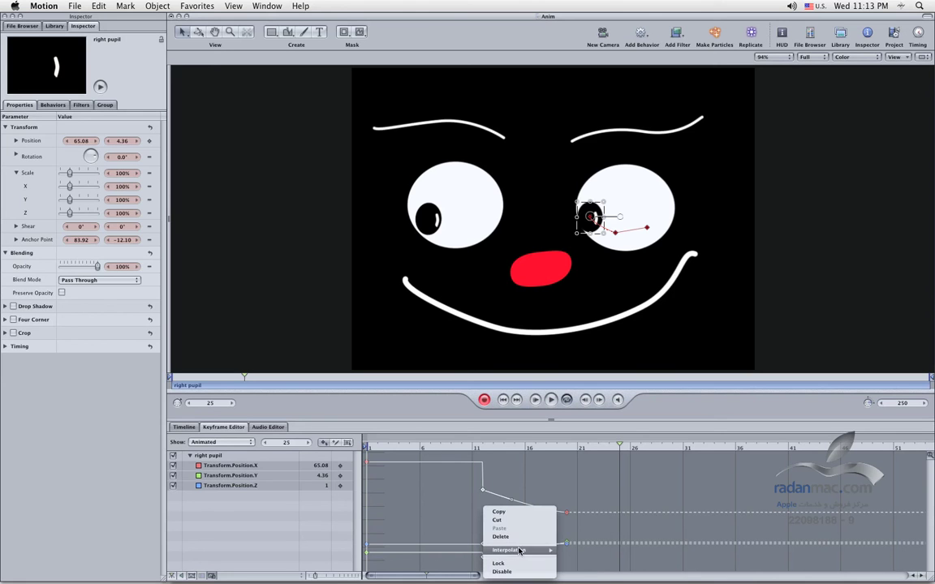
{"action": "mouse_move", "coordinate": [520, 550]}
{"action": "left_click", "coordinate": [578, 513]}
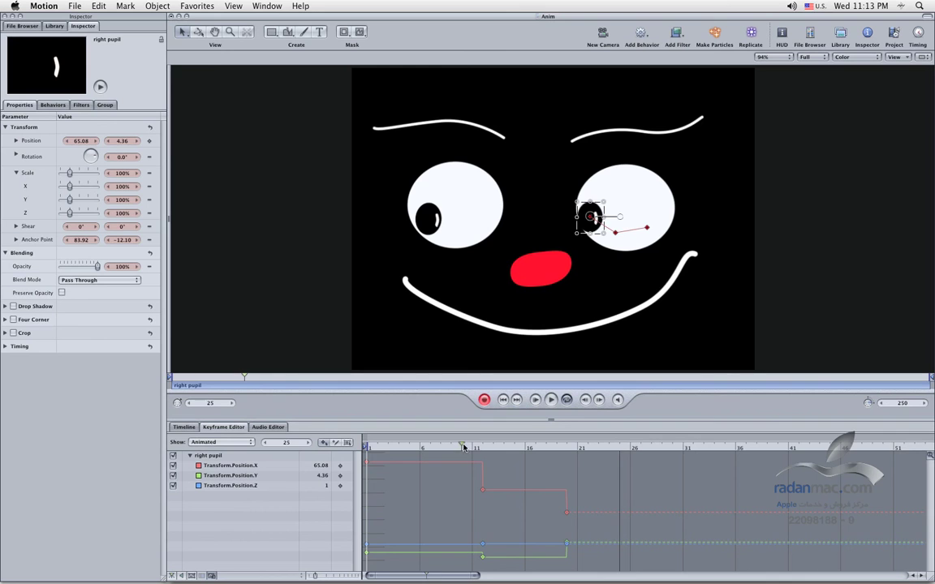
- Deselect the right pupil, play the animation twice to check the stepped eye movement, and return to frame 1
{"action": "left_click", "coordinate": [535, 400]}
{"action": "left_click", "coordinate": [795, 329]}
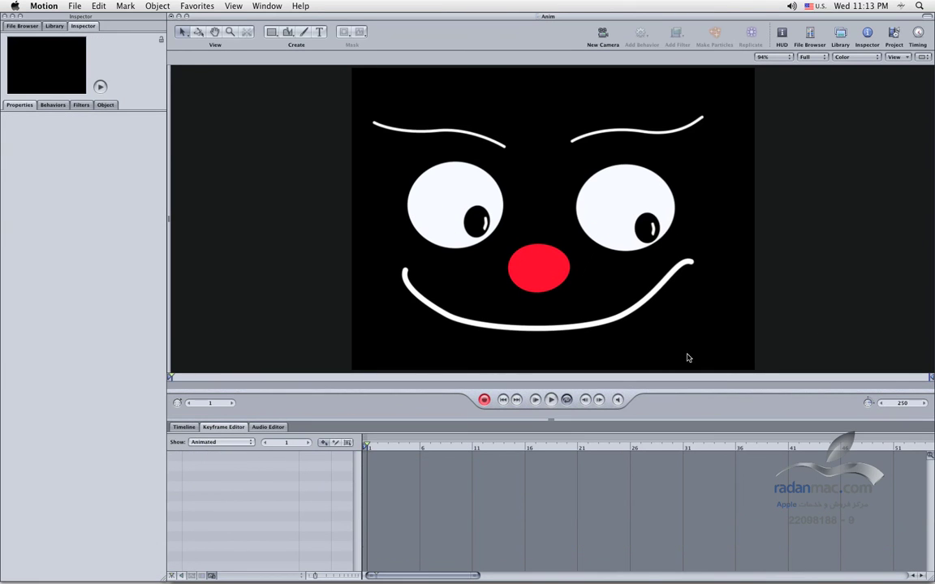
{"action": "left_click", "coordinate": [550, 400]}
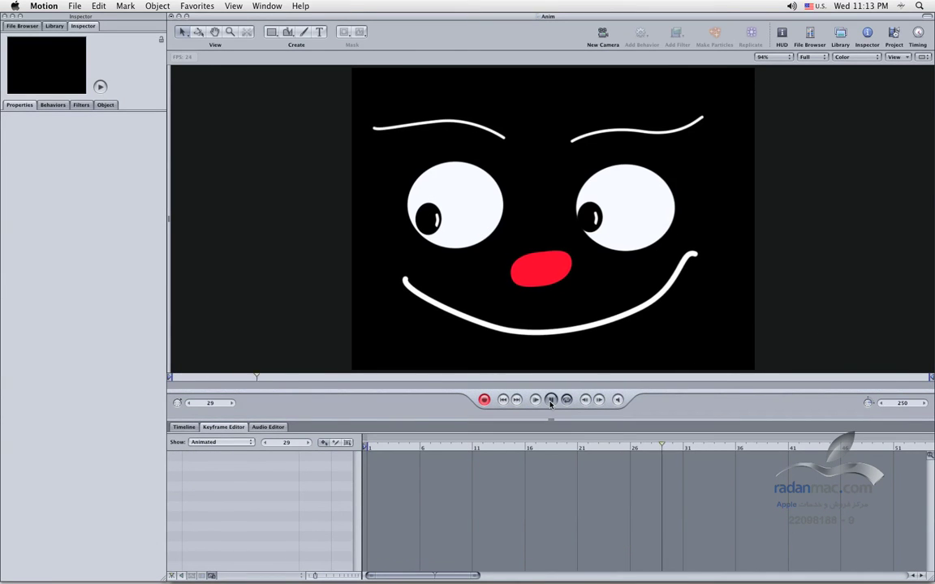
{"action": "left_click", "coordinate": [551, 400]}
{"action": "left_click", "coordinate": [502, 400]}
{"action": "left_click", "coordinate": [550, 400]}
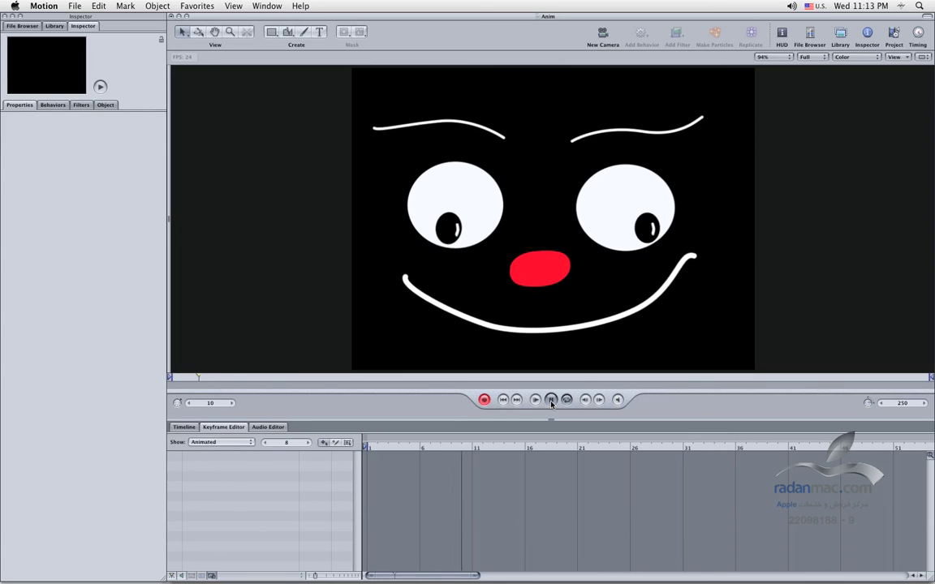
{"action": "left_click", "coordinate": [550, 400]}
{"action": "key", "text": "Home"}
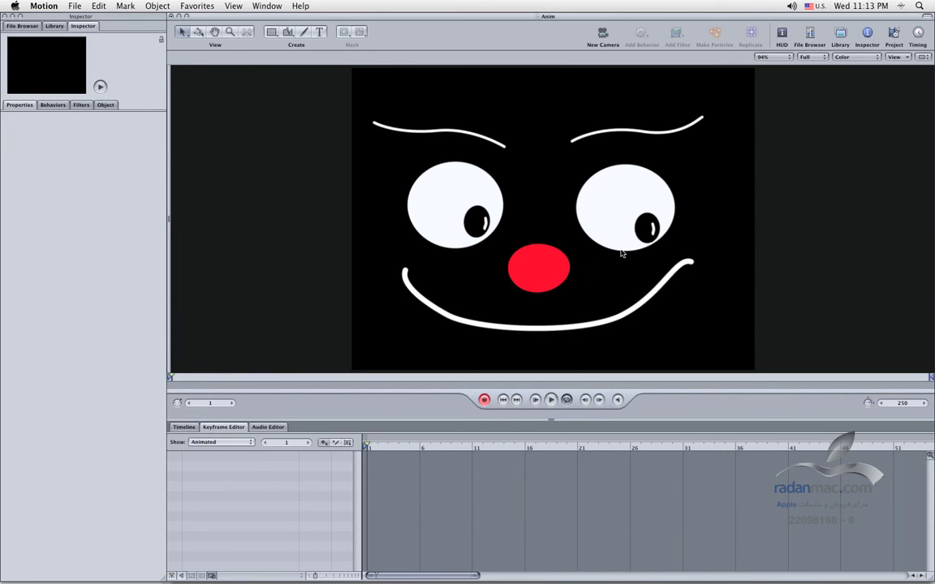
- Select the right pupil and set all of its position keyframes to Bezier interpolation
{"action": "left_click", "coordinate": [633, 238]}
{"action": "left_click", "coordinate": [733, 231]}
{"action": "left_click", "coordinate": [647, 228]}
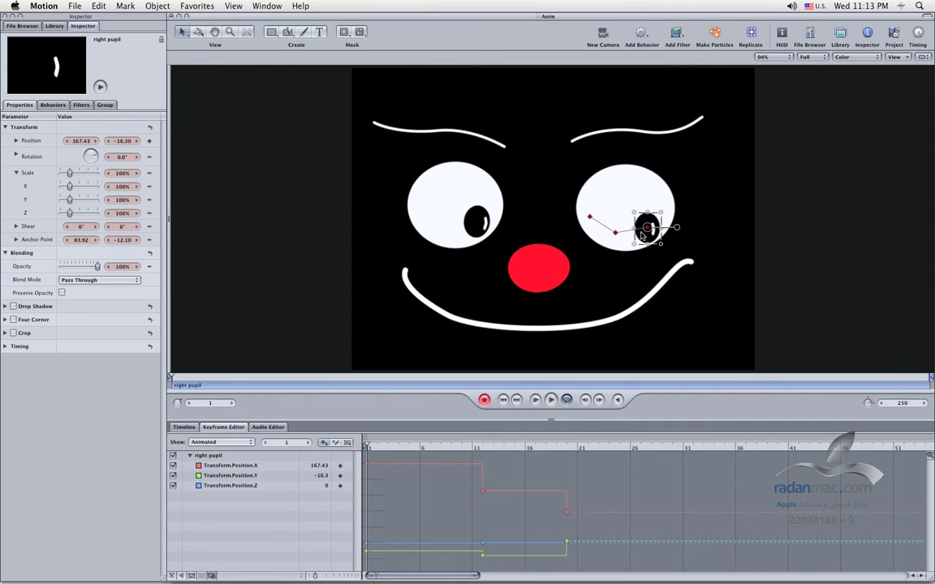
{"action": "left_click_drag", "start_coordinate": [371, 447], "coordinate": [334, 472]}
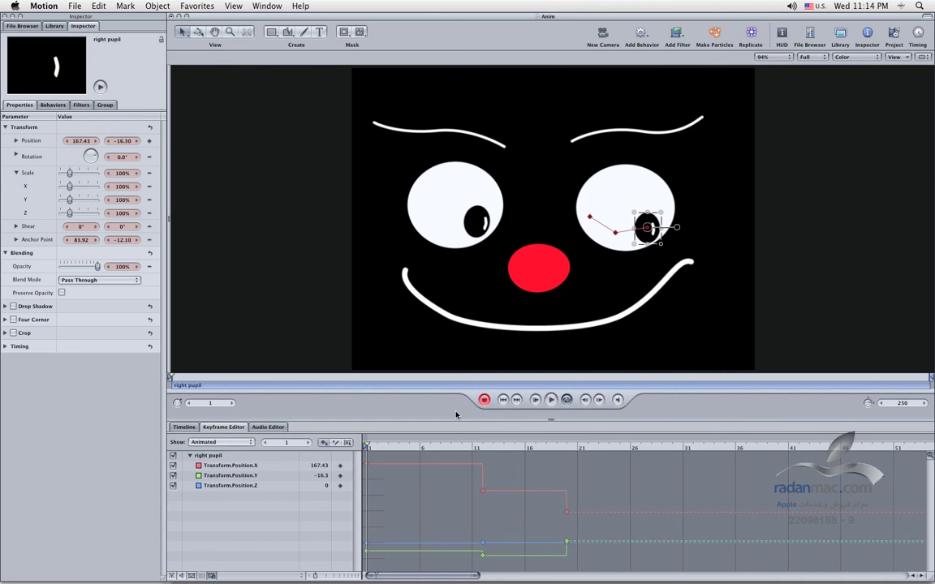
{"action": "left_click_drag", "start_coordinate": [611, 417], "coordinate": [365, 563]}
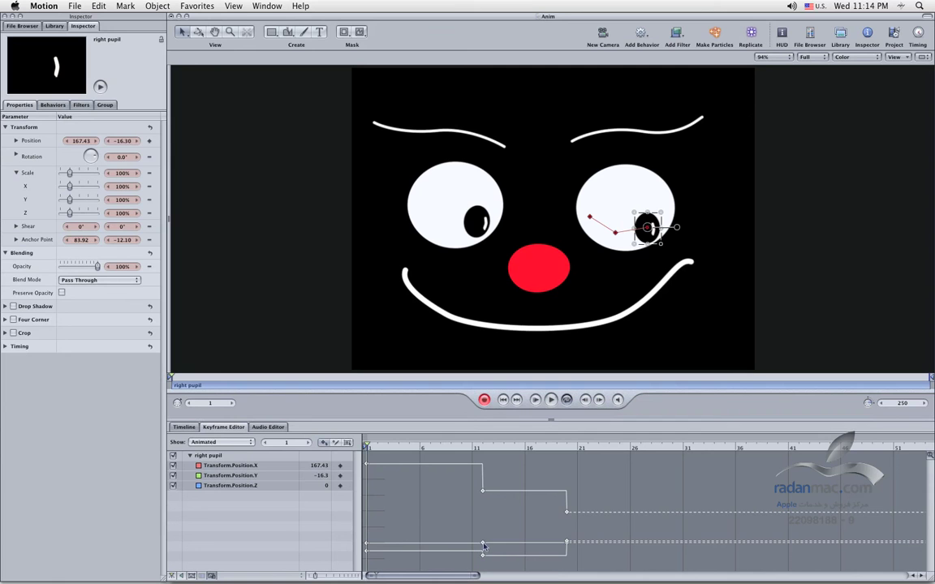
{"action": "right_click", "coordinate": [484, 546]}
{"action": "mouse_move", "coordinate": [536, 551]}
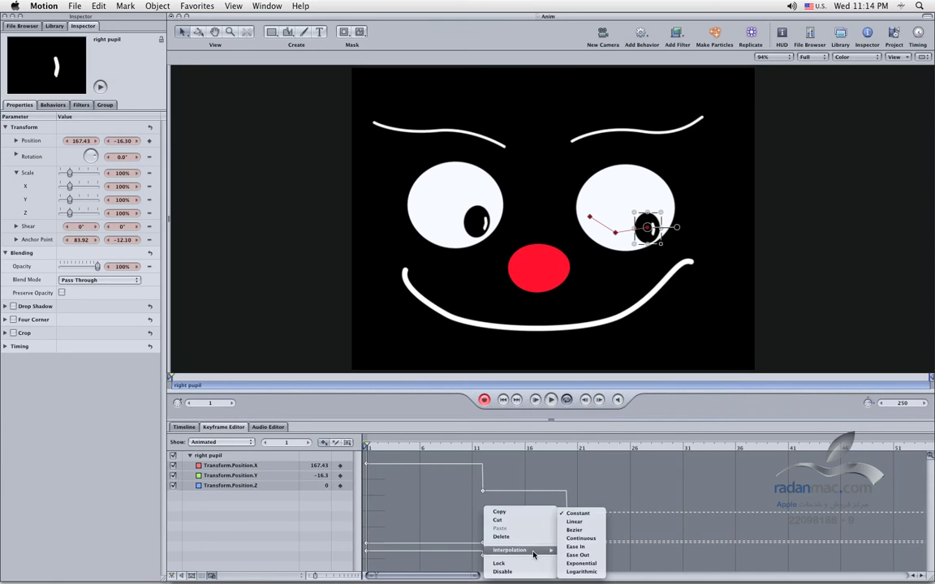
{"action": "left_click", "coordinate": [583, 533]}
{"action": "left_click", "coordinate": [381, 463]}
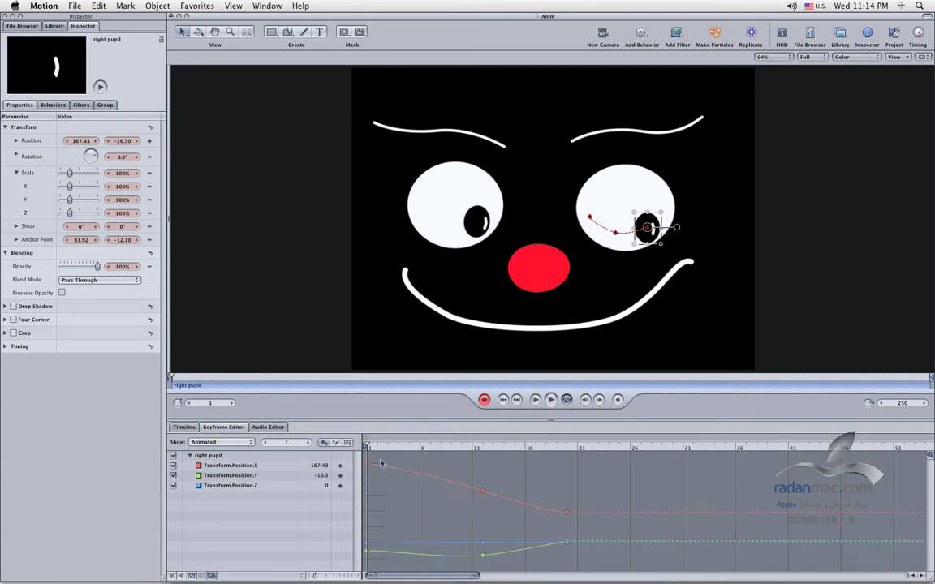
- Set the right pupil's position keyframes at frame 1 to Linear interpolation and clear the keyframe selection
{"action": "left_click_drag", "start_coordinate": [381, 464], "coordinate": [340, 563]}
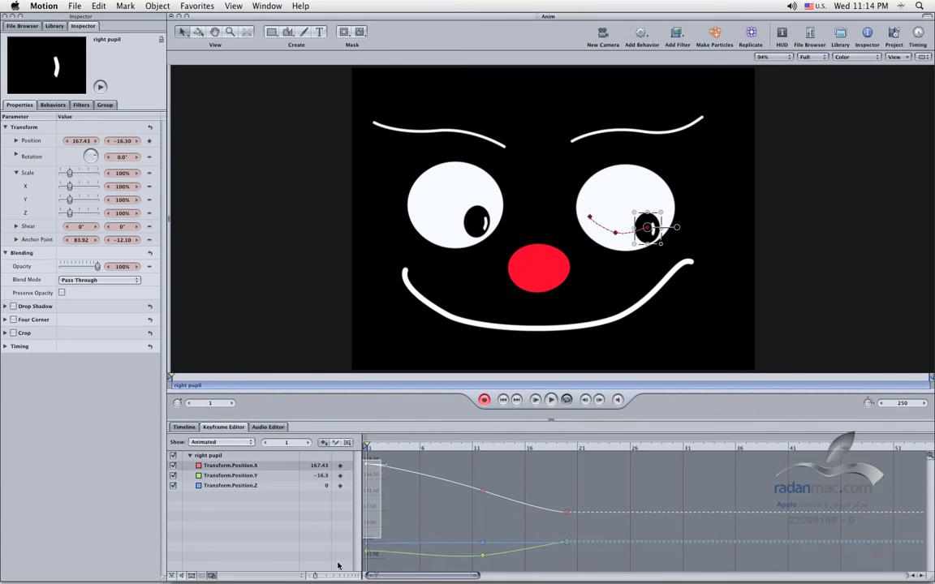
{"action": "right_click", "coordinate": [368, 465]}
{"action": "mouse_move", "coordinate": [414, 508]}
{"action": "left_click", "coordinate": [482, 517]}
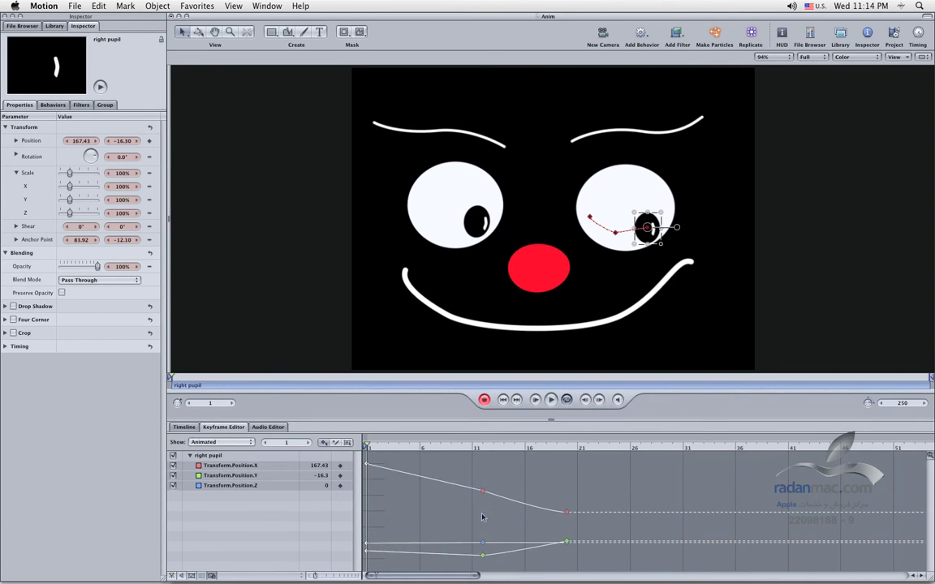
{"action": "mouse_move", "coordinate": [376, 446]}
{"action": "left_mouse_down"}
{"action": "mouse_move", "coordinate": [528, 450]}
{"action": "mouse_move", "coordinate": [367, 448]}
{"action": "left_mouse_up"}
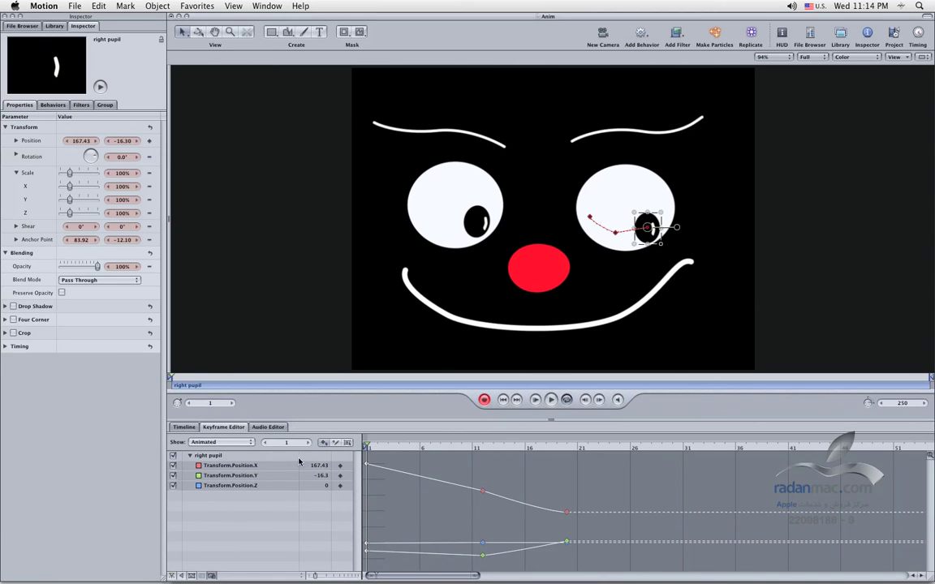
{"action": "left_click", "coordinate": [431, 480]}
- Deselect the right pupil and play the animation twice to check the linear start of the eye movement
{"action": "left_click", "coordinate": [549, 402]}
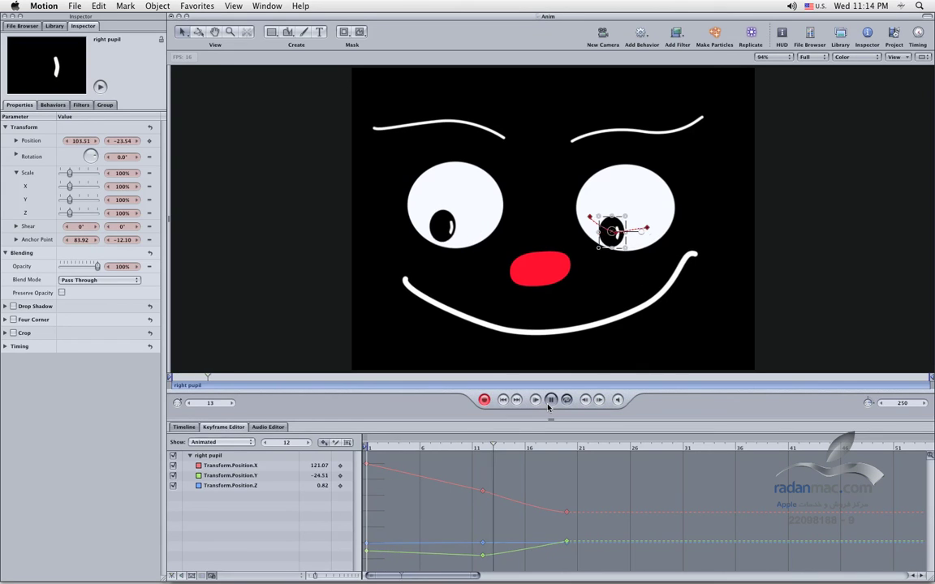
{"action": "left_click", "coordinate": [650, 267]}
{"action": "key", "text": "space"}
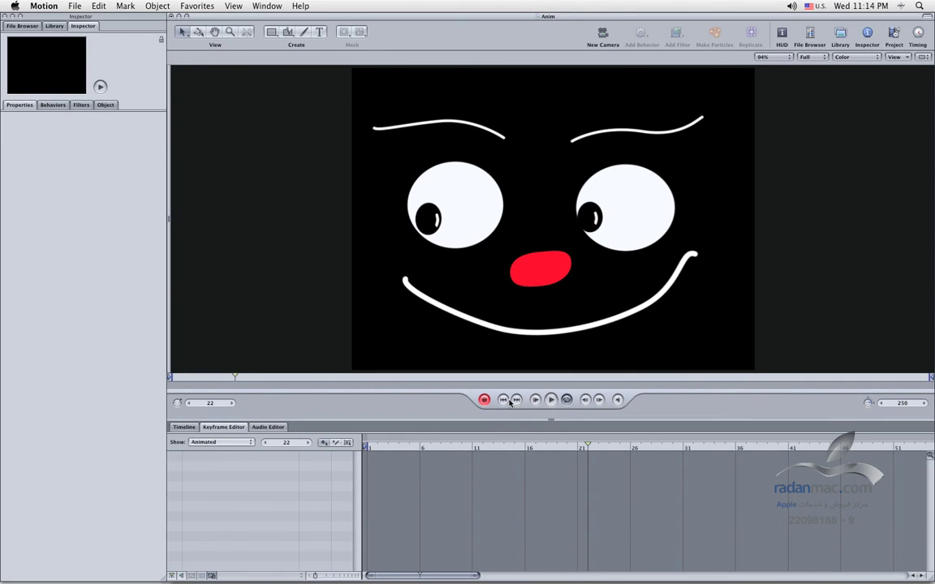
{"action": "left_click", "coordinate": [550, 400]}
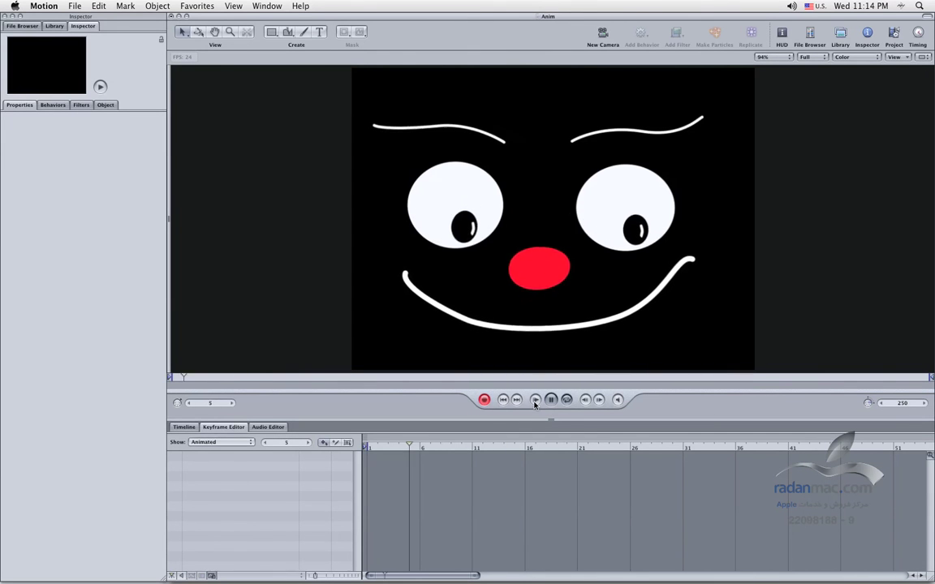
{"action": "left_click", "coordinate": [550, 403]}
{"action": "key", "text": "Home"}
- Select the right pupil and apply Ease In interpolation to all its position keyframes at frame 1
{"action": "left_click", "coordinate": [649, 228]}
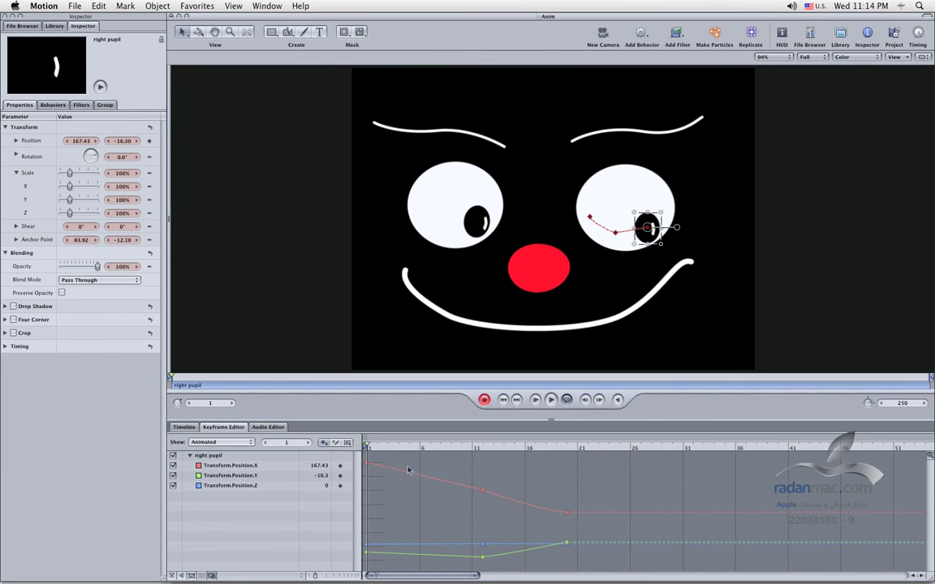
{"action": "left_click_drag", "start_coordinate": [410, 453], "coordinate": [357, 569]}
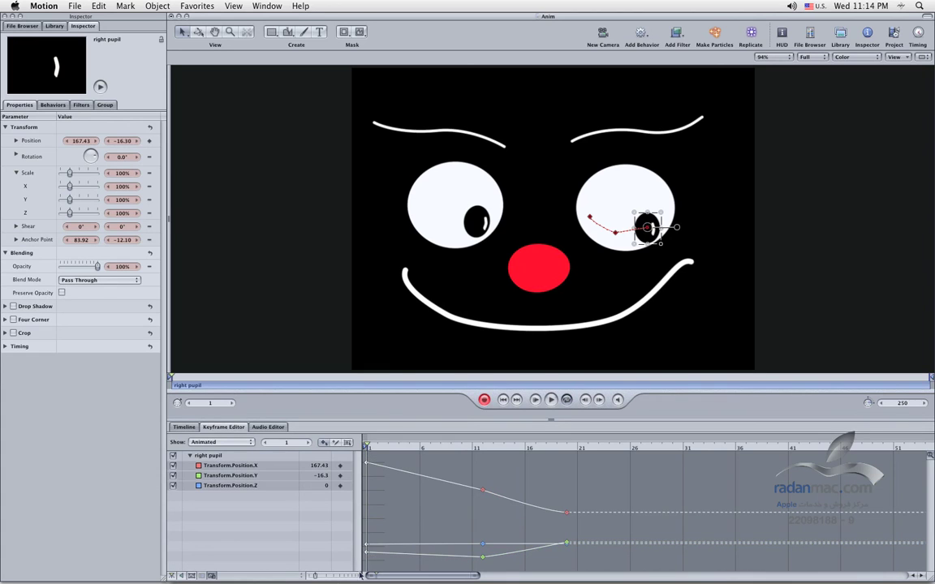
{"action": "right_click", "coordinate": [366, 550]}
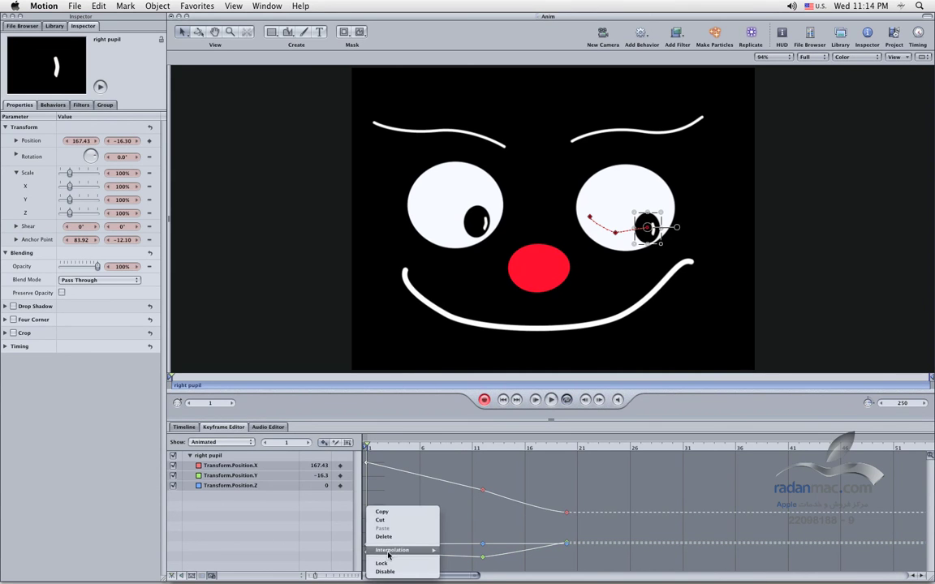
{"action": "mouse_move", "coordinate": [406, 550]}
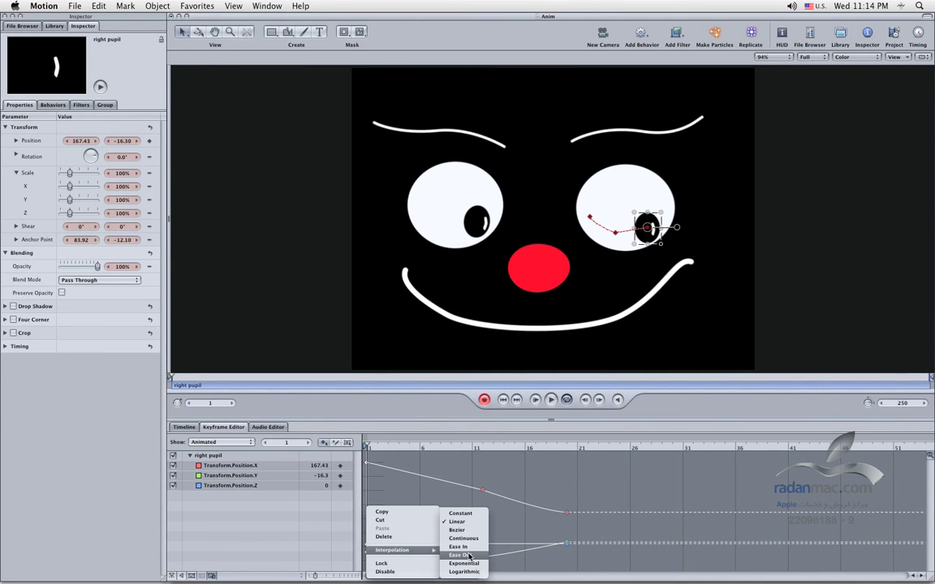
{"action": "left_click", "coordinate": [460, 547]}
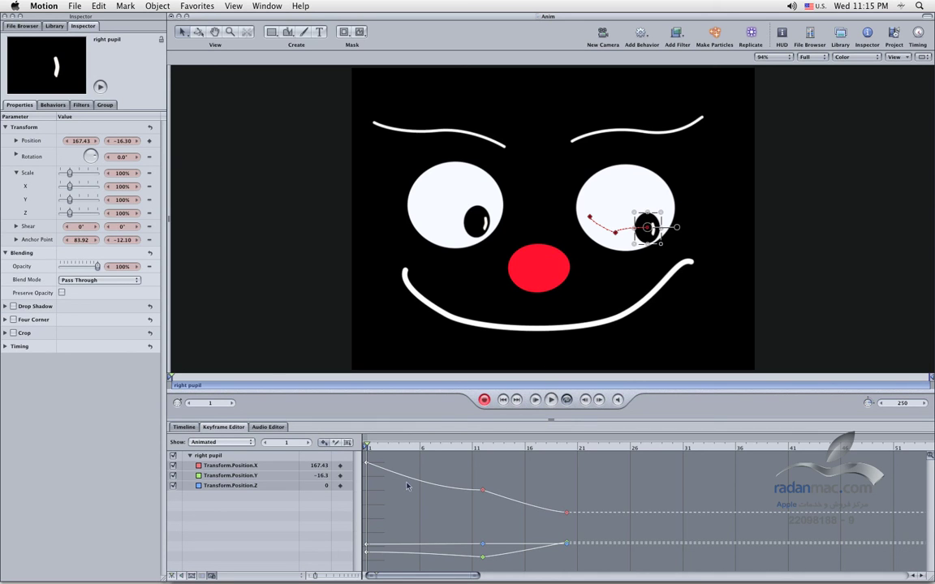
- Apply Ease Out interpolation to the right pupil's selected position keyframes at frame 1
{"action": "right_click", "coordinate": [367, 461]}
{"action": "mouse_move", "coordinate": [412, 504]}
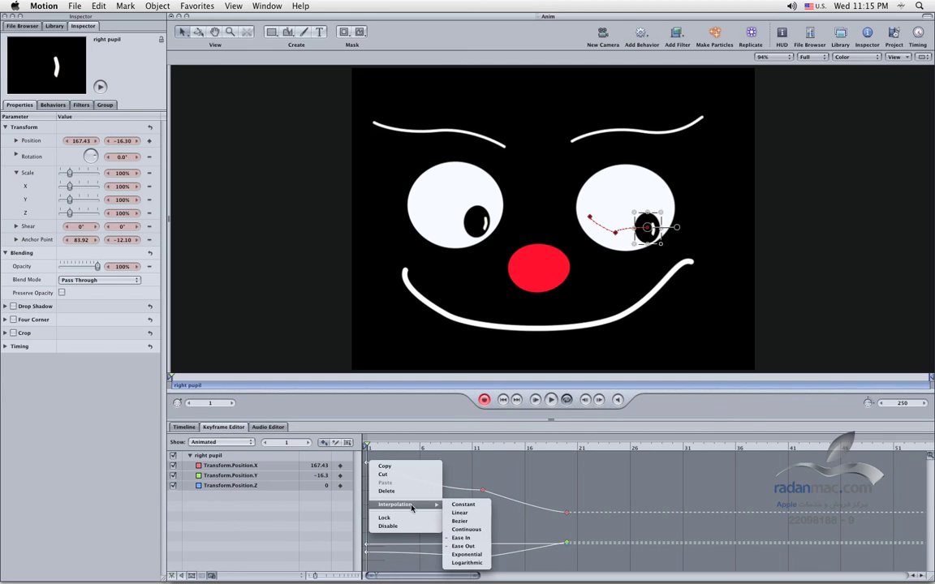
{"action": "left_click", "coordinate": [468, 548]}
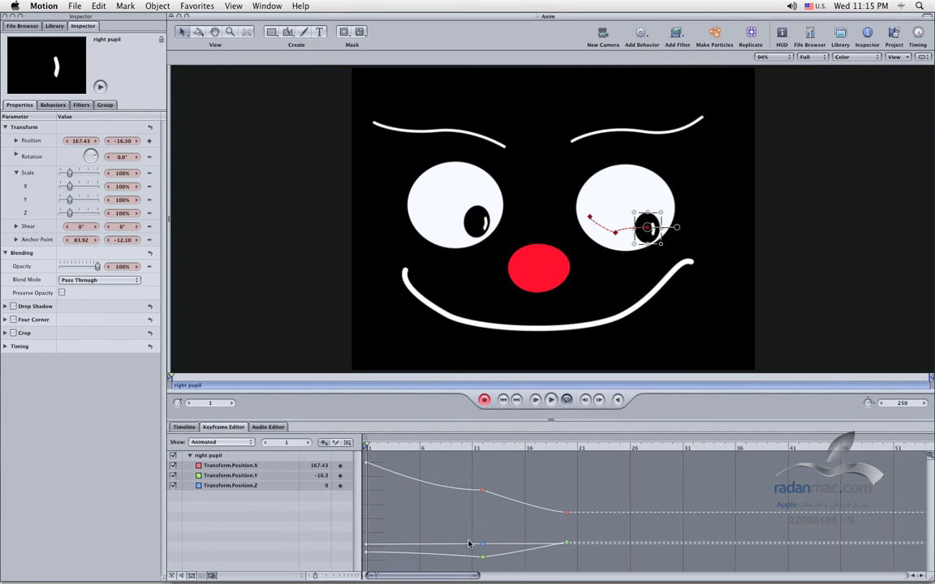
- Apply Ease In interpolation to all of the right pupil's position keyframes at frame 12
{"action": "left_click_drag", "start_coordinate": [476, 426], "coordinate": [497, 530]}
{"action": "right_click", "coordinate": [485, 491]}
{"action": "mouse_move", "coordinate": [535, 530]}
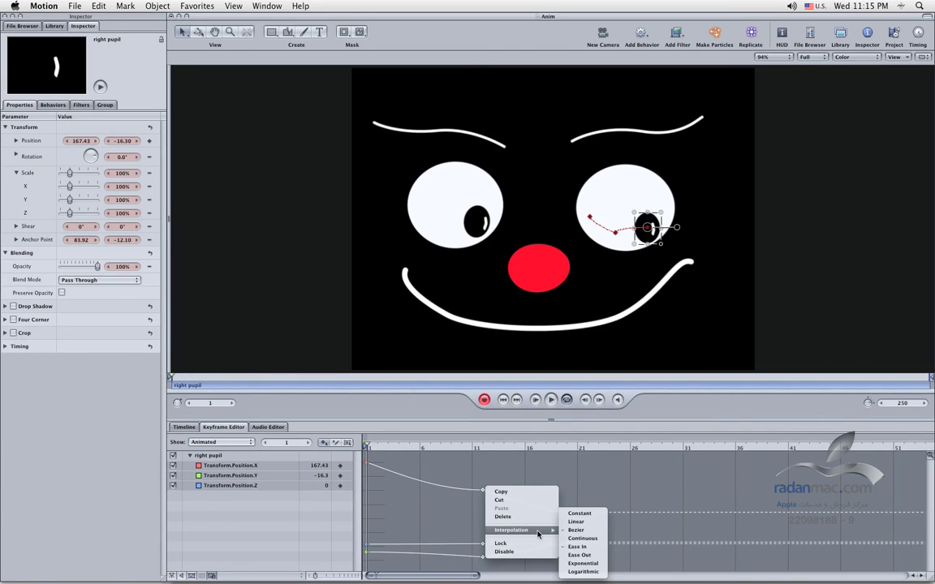
{"action": "left_click", "coordinate": [584, 549]}
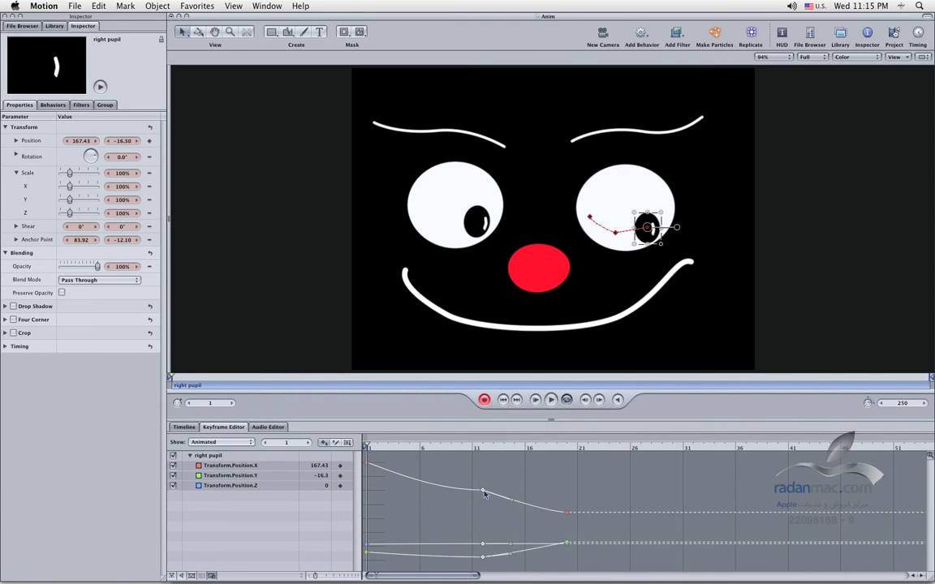
- Apply Ease In interpolation to the right pupil's position keyframes at frame 20 and clear the keyframe selection
{"action": "left_click_drag", "start_coordinate": [552, 447], "coordinate": [581, 558]}
{"action": "right_click", "coordinate": [567, 511]}
{"action": "mouse_move", "coordinate": [605, 550]}
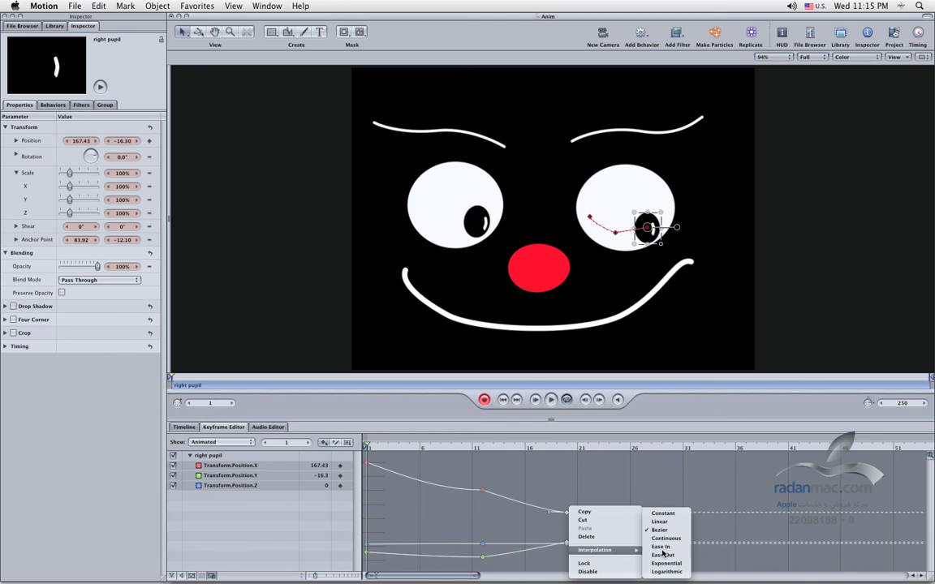
{"action": "left_click", "coordinate": [663, 547]}
{"action": "left_click", "coordinate": [435, 474]}
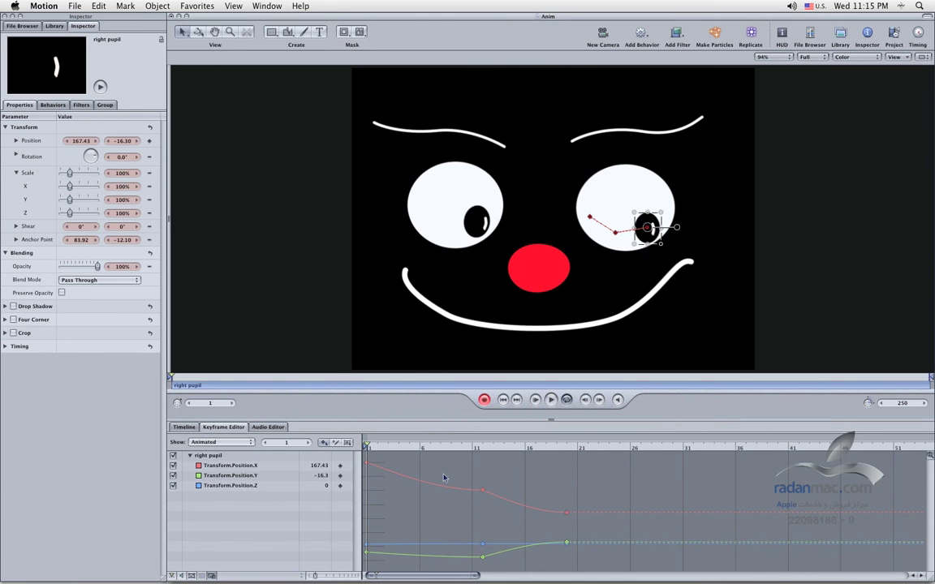
- Review the right pupil's keyframes at frames 1 and 20 and play the animation to check the eased eye movement
{"action": "left_click_drag", "start_coordinate": [390, 459], "coordinate": [324, 576]}
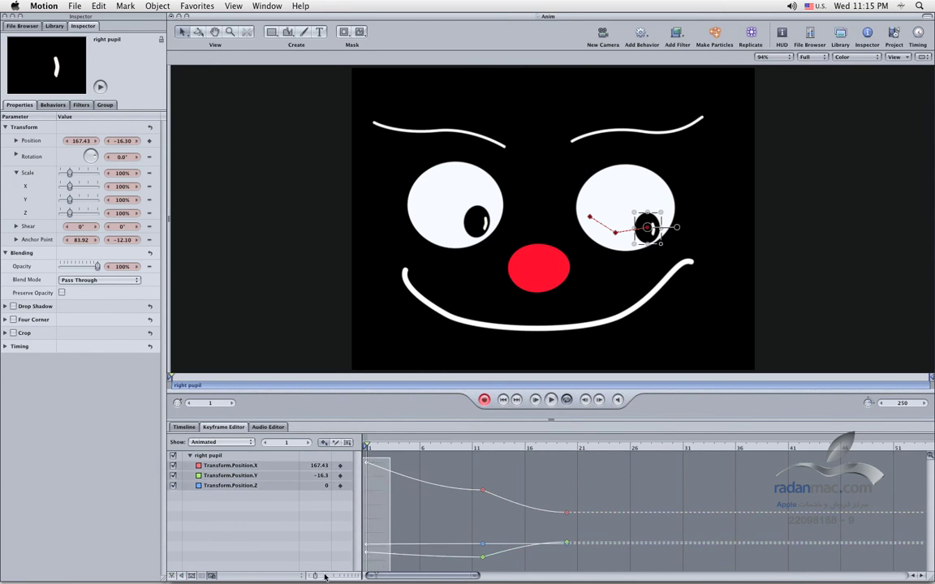
{"action": "left_click_drag", "start_coordinate": [520, 483], "coordinate": [573, 559]}
{"action": "left_click", "coordinate": [507, 509]}
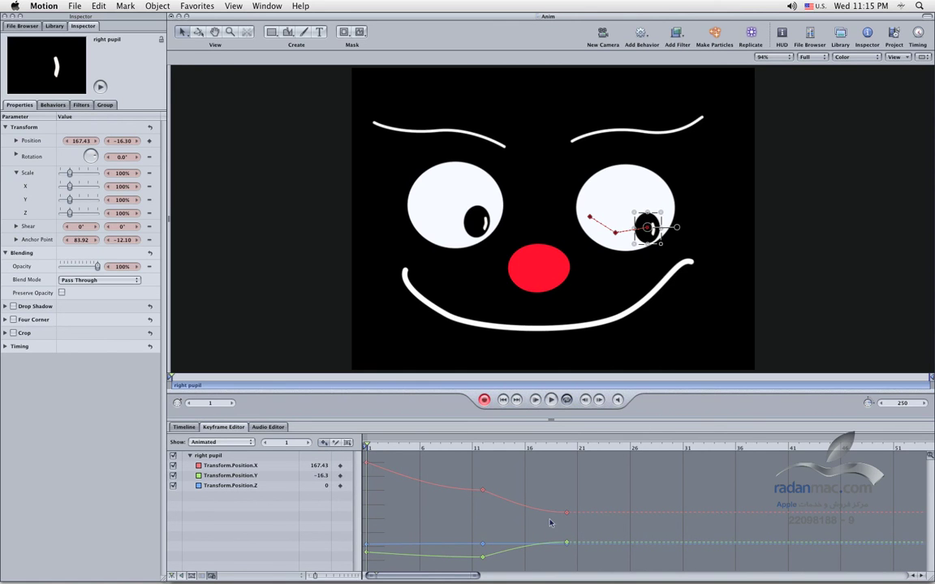
{"action": "left_click_drag", "start_coordinate": [405, 465], "coordinate": [366, 558]}
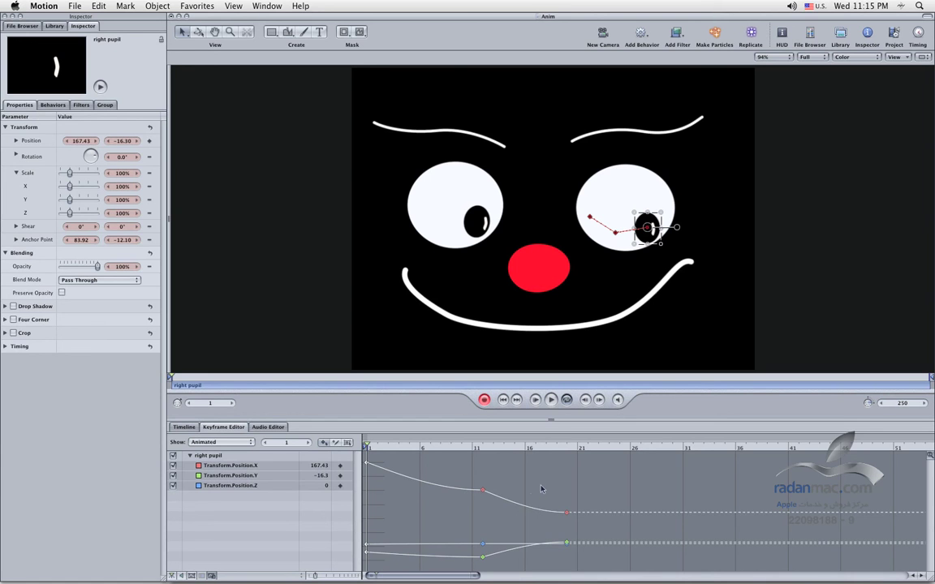
{"action": "left_click", "coordinate": [526, 451]}
{"action": "left_click", "coordinate": [550, 399]}
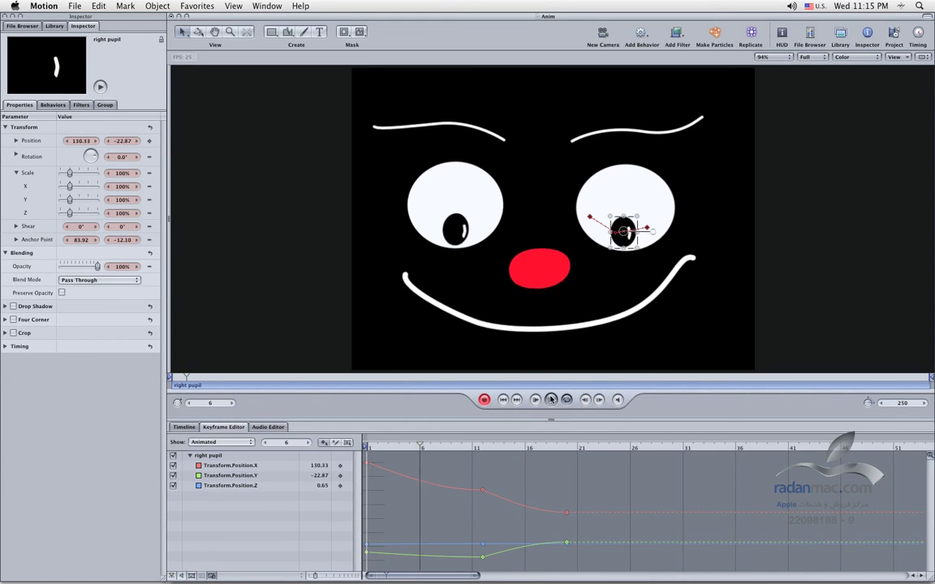
{"action": "left_click", "coordinate": [550, 399]}
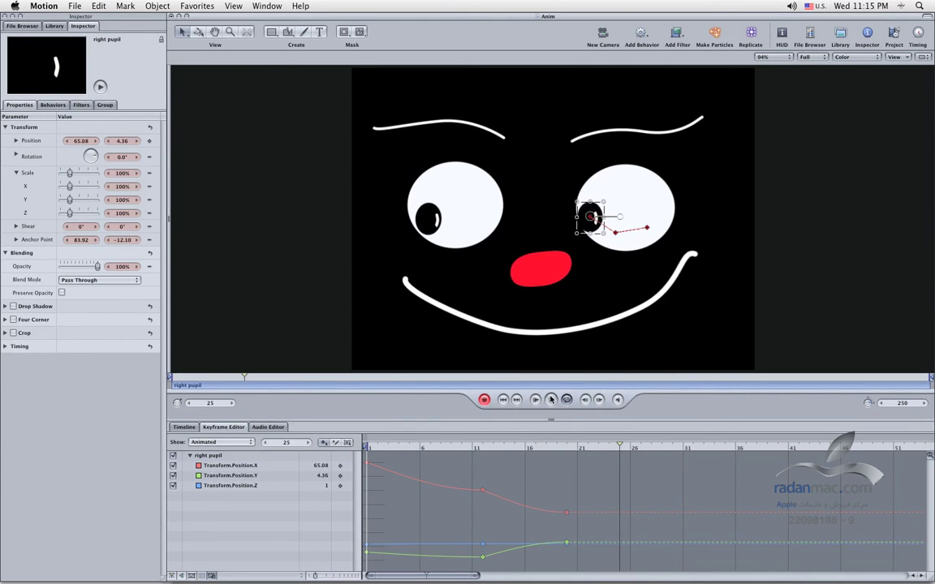
- Apply Continuous interpolation to all of the right pupil's position keyframes at frame 12, check the assigned interpolation, and clear the keyframe selection
{"action": "left_click_drag", "start_coordinate": [470, 480], "coordinate": [497, 558]}
{"action": "right_click", "coordinate": [483, 491]}
{"action": "mouse_move", "coordinate": [520, 534]}
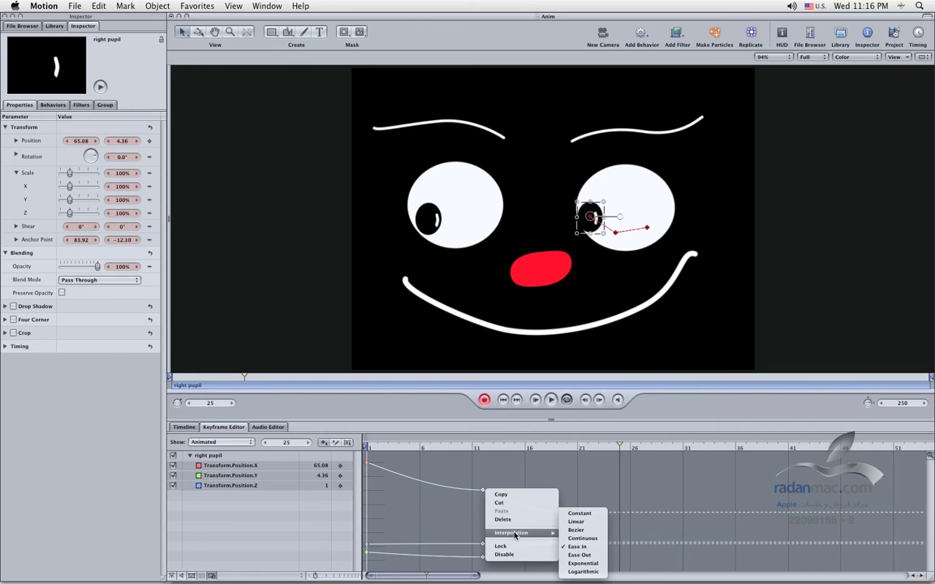
{"action": "left_click", "coordinate": [589, 563]}
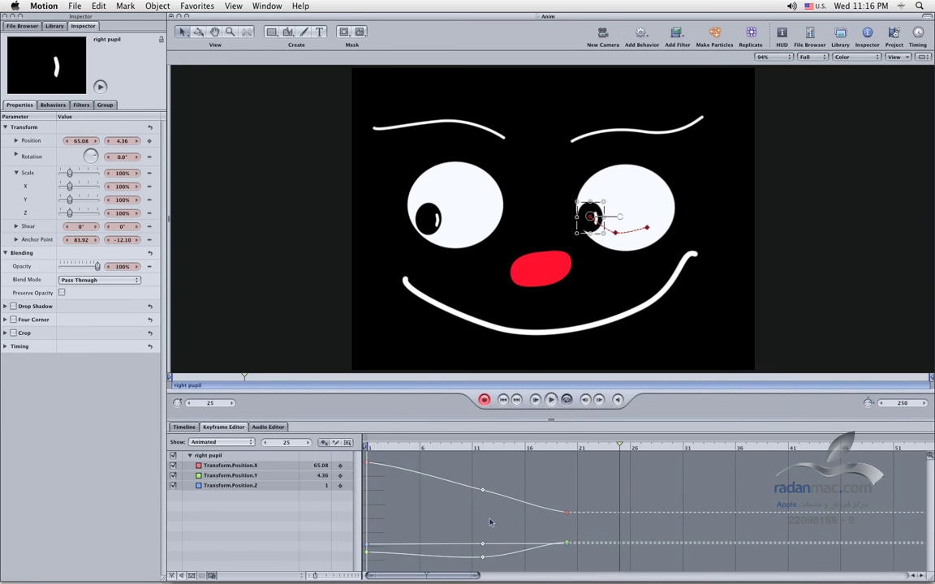
{"action": "right_click", "coordinate": [483, 491]}
{"action": "mouse_move", "coordinate": [527, 534]}
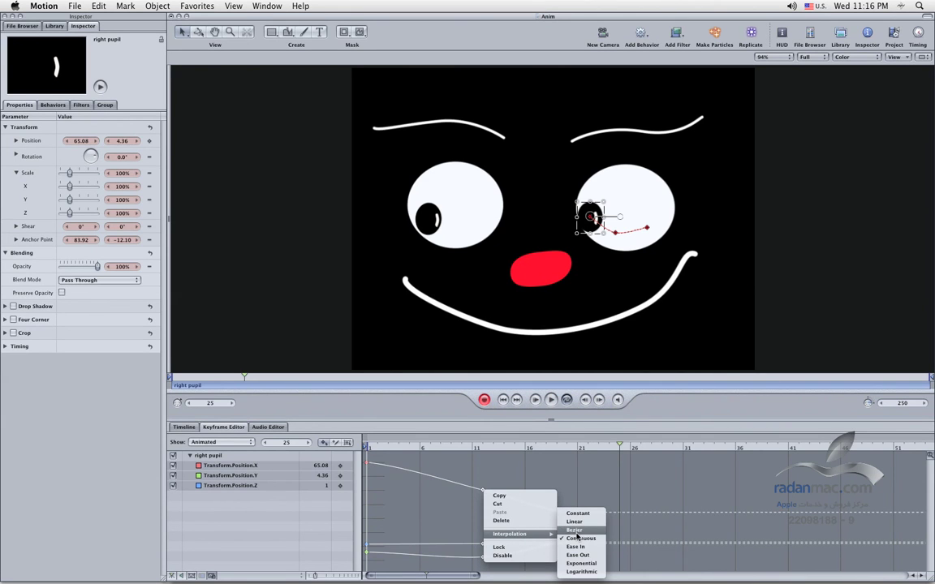
{"action": "left_click", "coordinate": [477, 496]}
{"action": "left_click", "coordinate": [478, 495]}
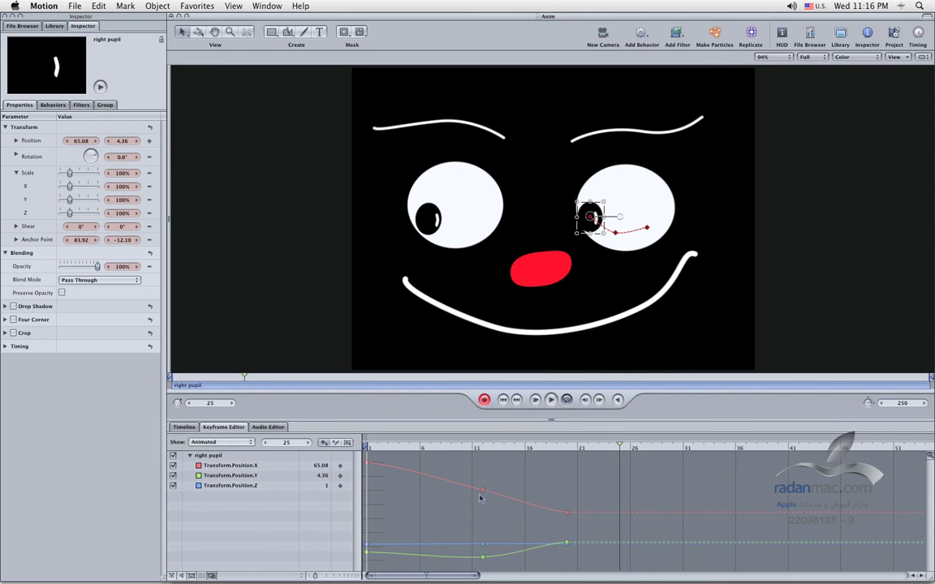
- Play the animation, return to frame 1 and replay it to check the right pupil's smoothed movement
{"action": "left_click", "coordinate": [551, 399]}
{"action": "left_click", "coordinate": [551, 399]}
{"action": "left_click", "coordinate": [503, 399]}
{"action": "left_click", "coordinate": [544, 402]}
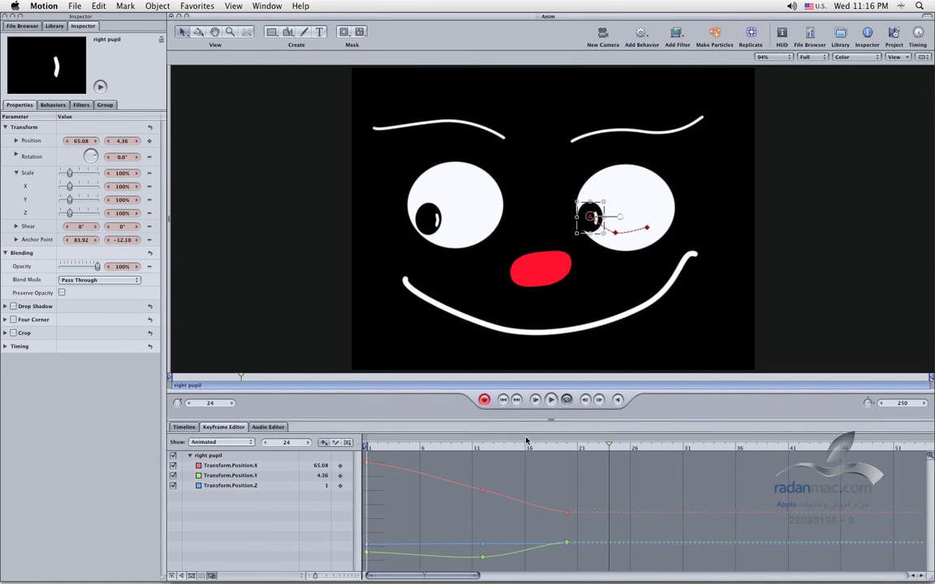
- Deselect the right pupil and replay the face animation from the start without its motion path overlay
{"action": "left_click", "coordinate": [746, 308]}
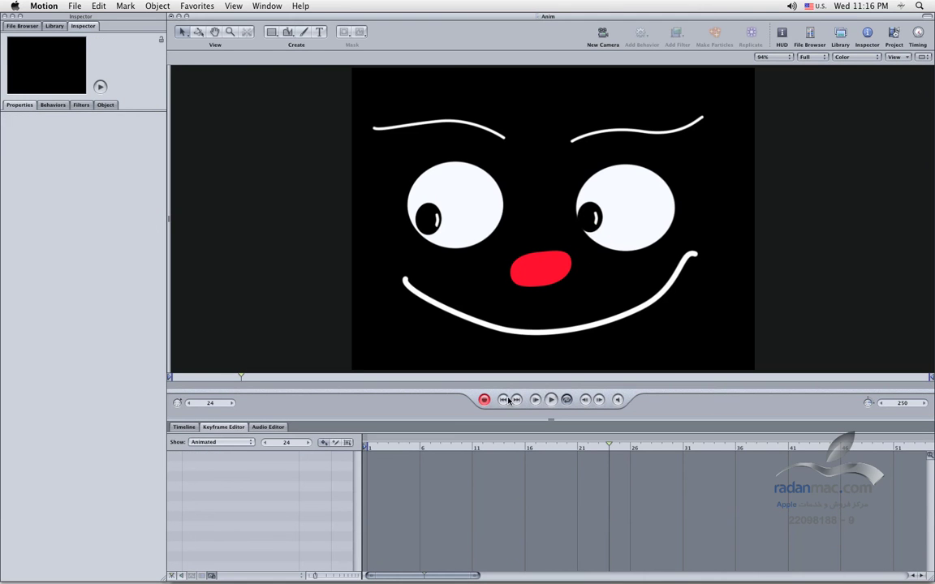
{"action": "left_click", "coordinate": [541, 403]}
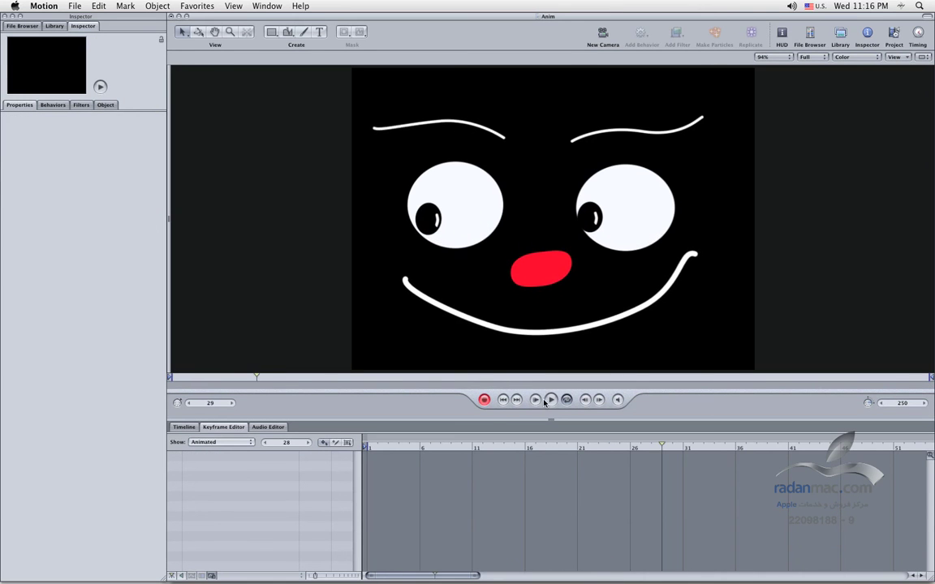
{"action": "left_click", "coordinate": [503, 400]}
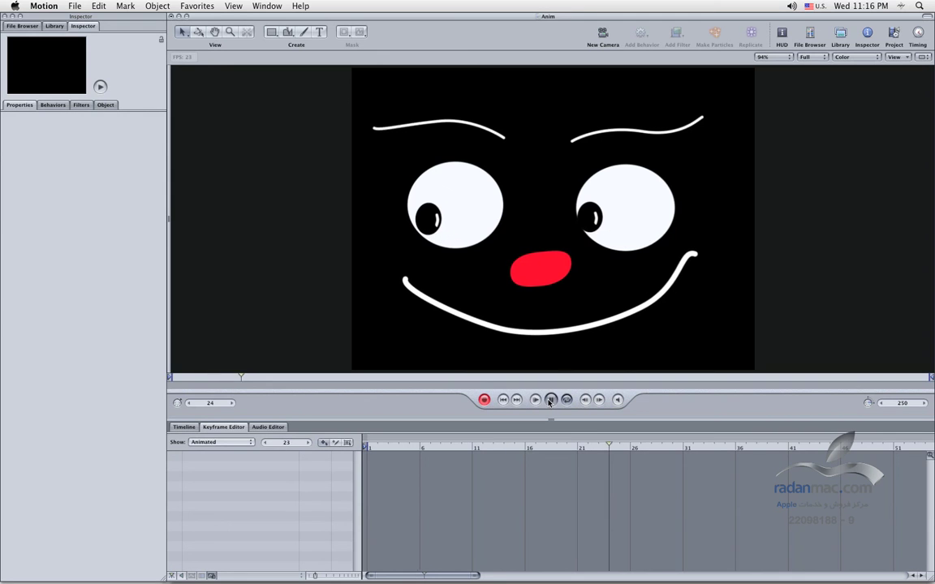
- Select the right pupil again and play the animation from frame 1 to frame 24 to compare its movement with the curves
{"action": "left_click", "coordinate": [596, 221]}
{"action": "left_click", "coordinate": [501, 402]}
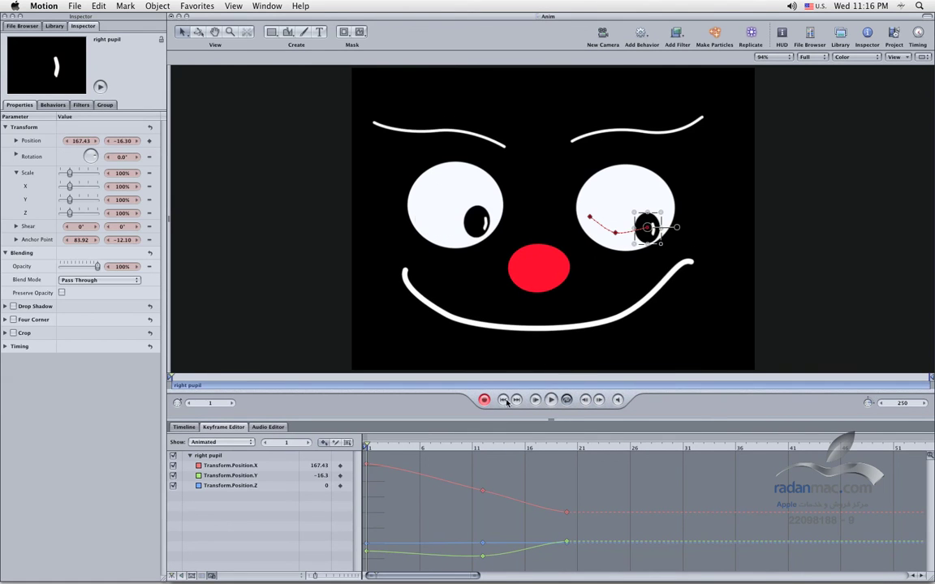
{"action": "left_click", "coordinate": [552, 401]}
{"action": "left_click", "coordinate": [555, 404]}
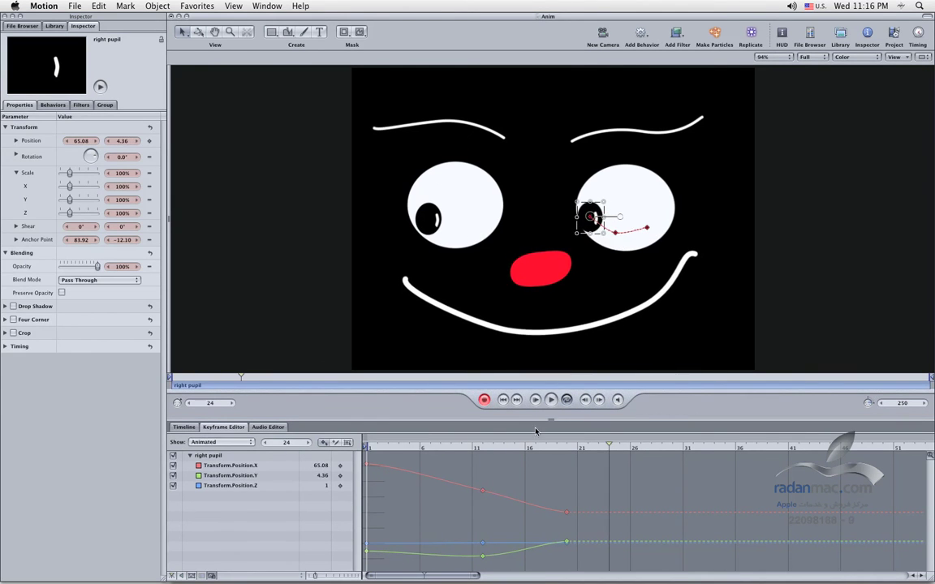